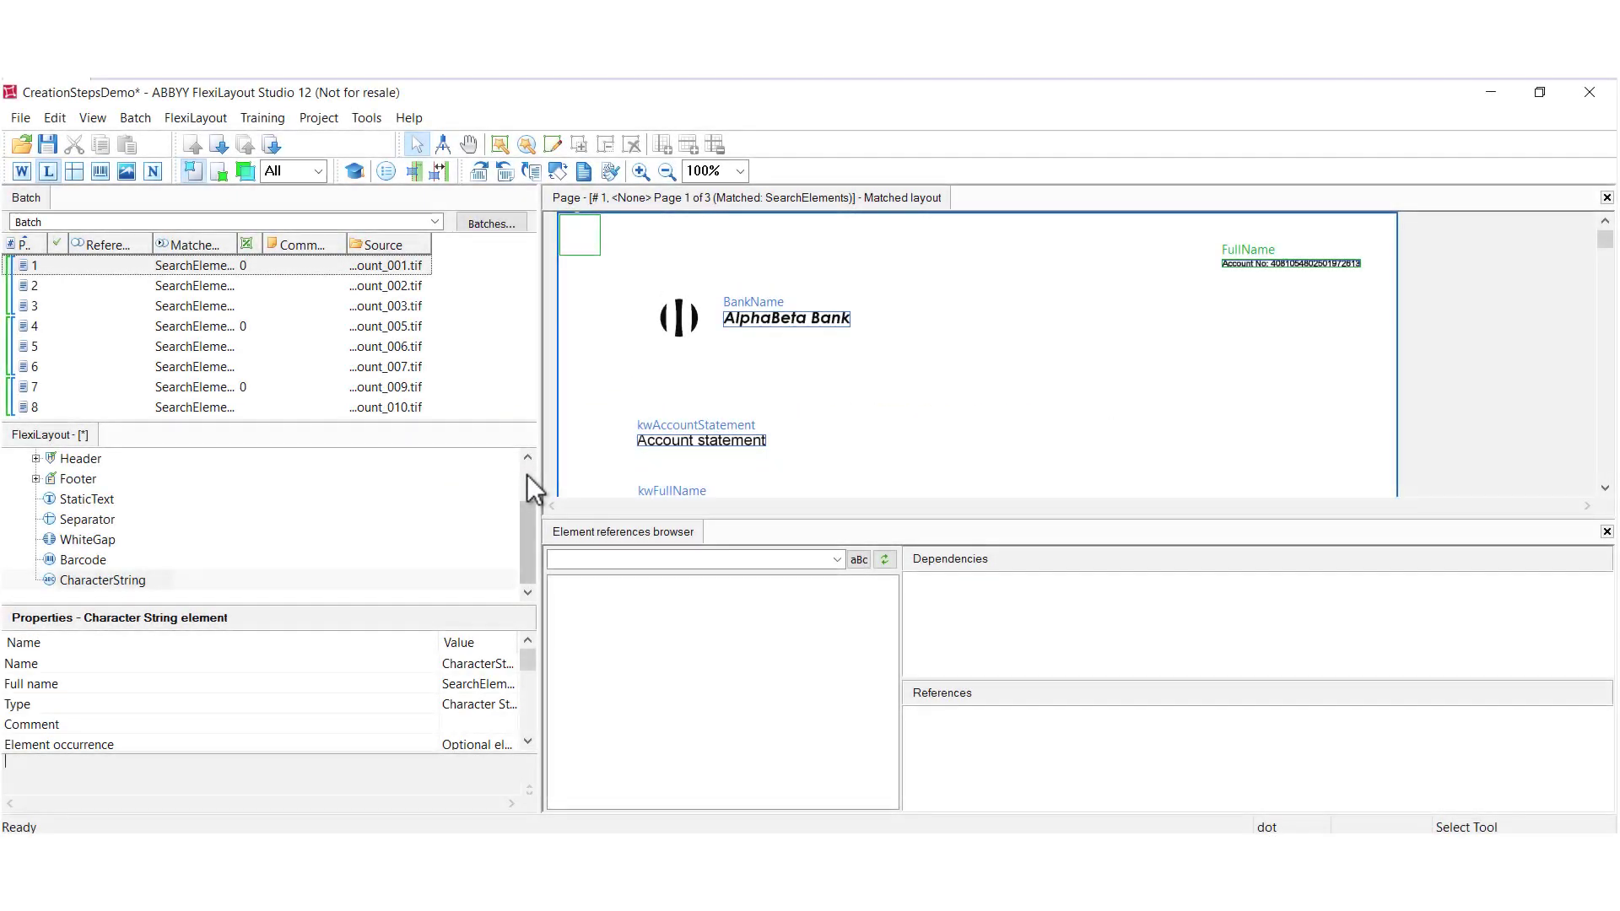
Add a Paragraph element under SearchElements via Add Element > Paragraph, opening its properties on General
right_click(93, 503)
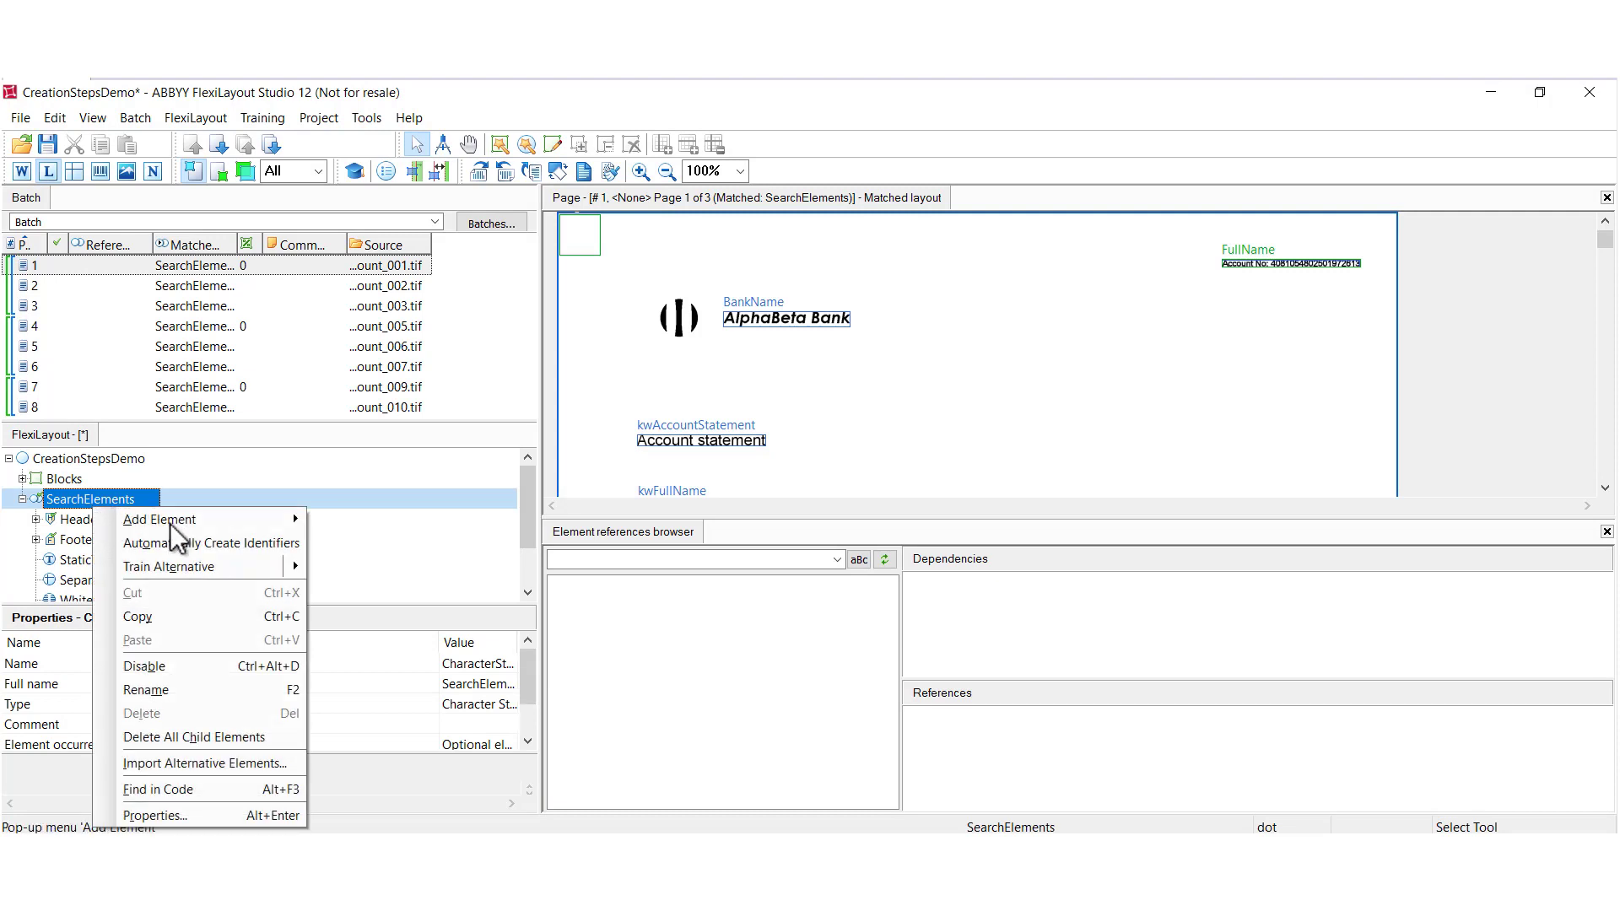
mouse_move(170, 523)
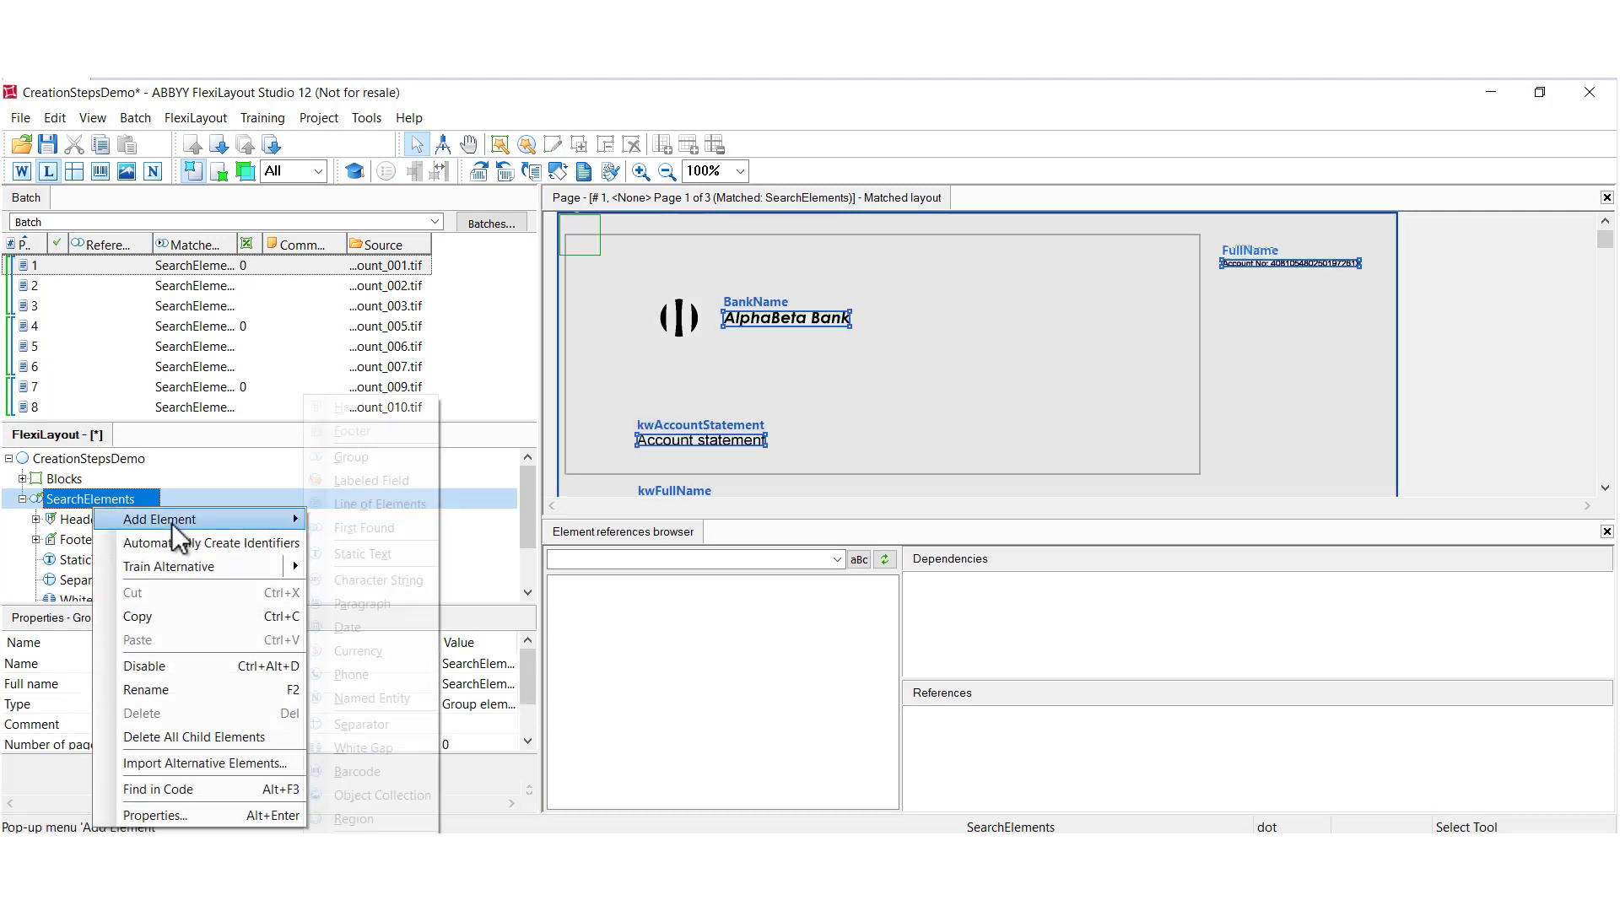
click(373, 604)
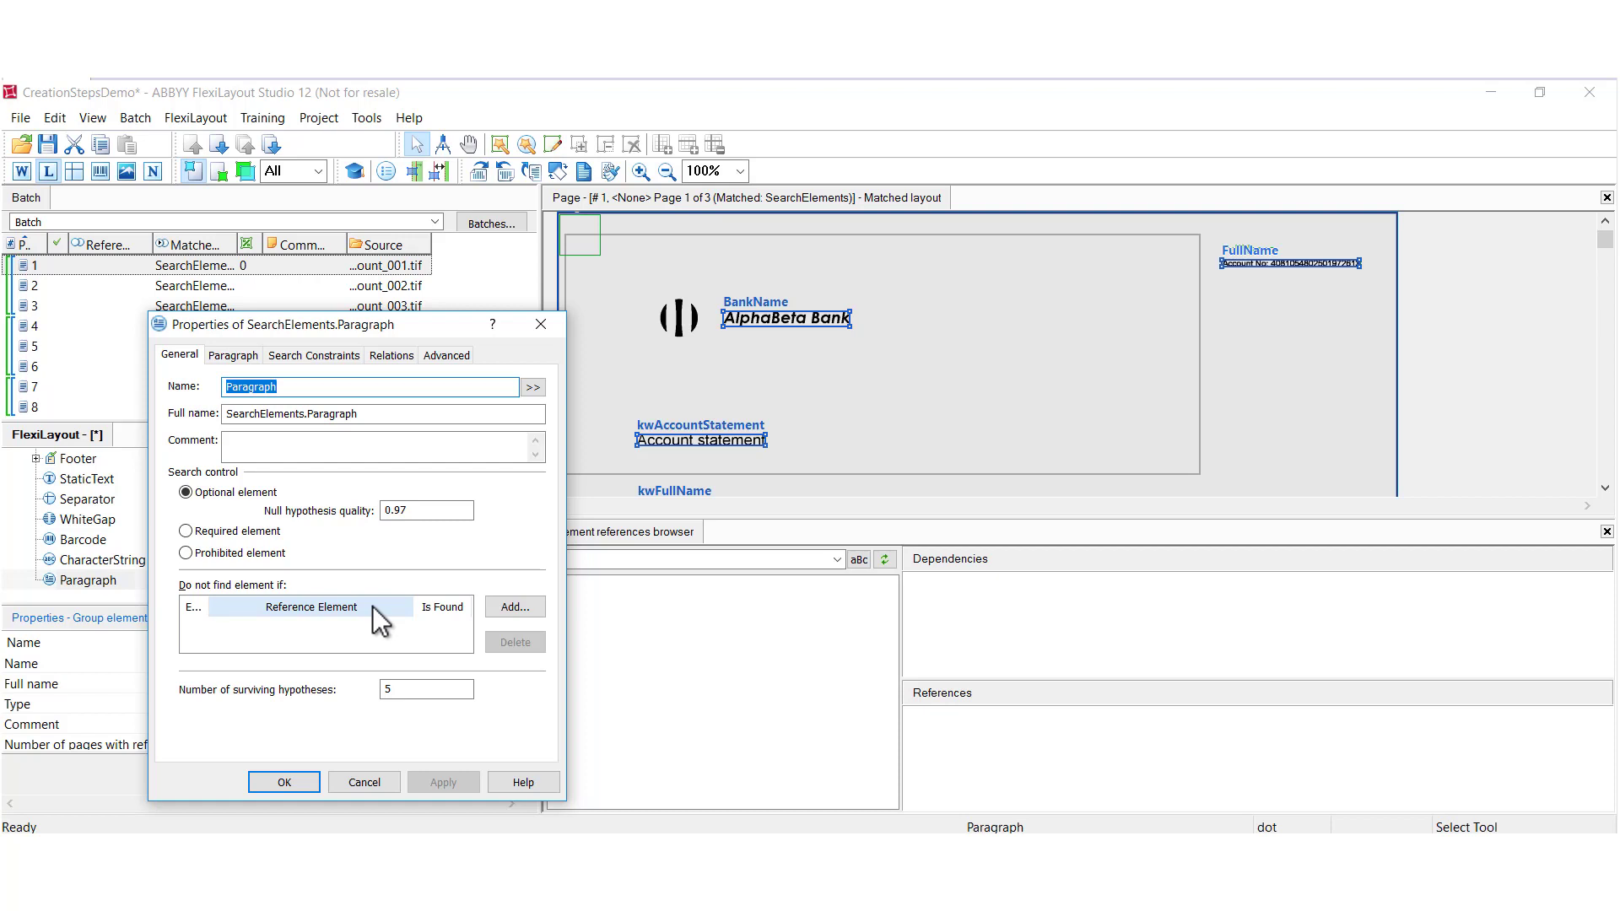
Look over the Paragraph element's Paragraph and Relations tabs, then cancel without saving changes
click(227, 356)
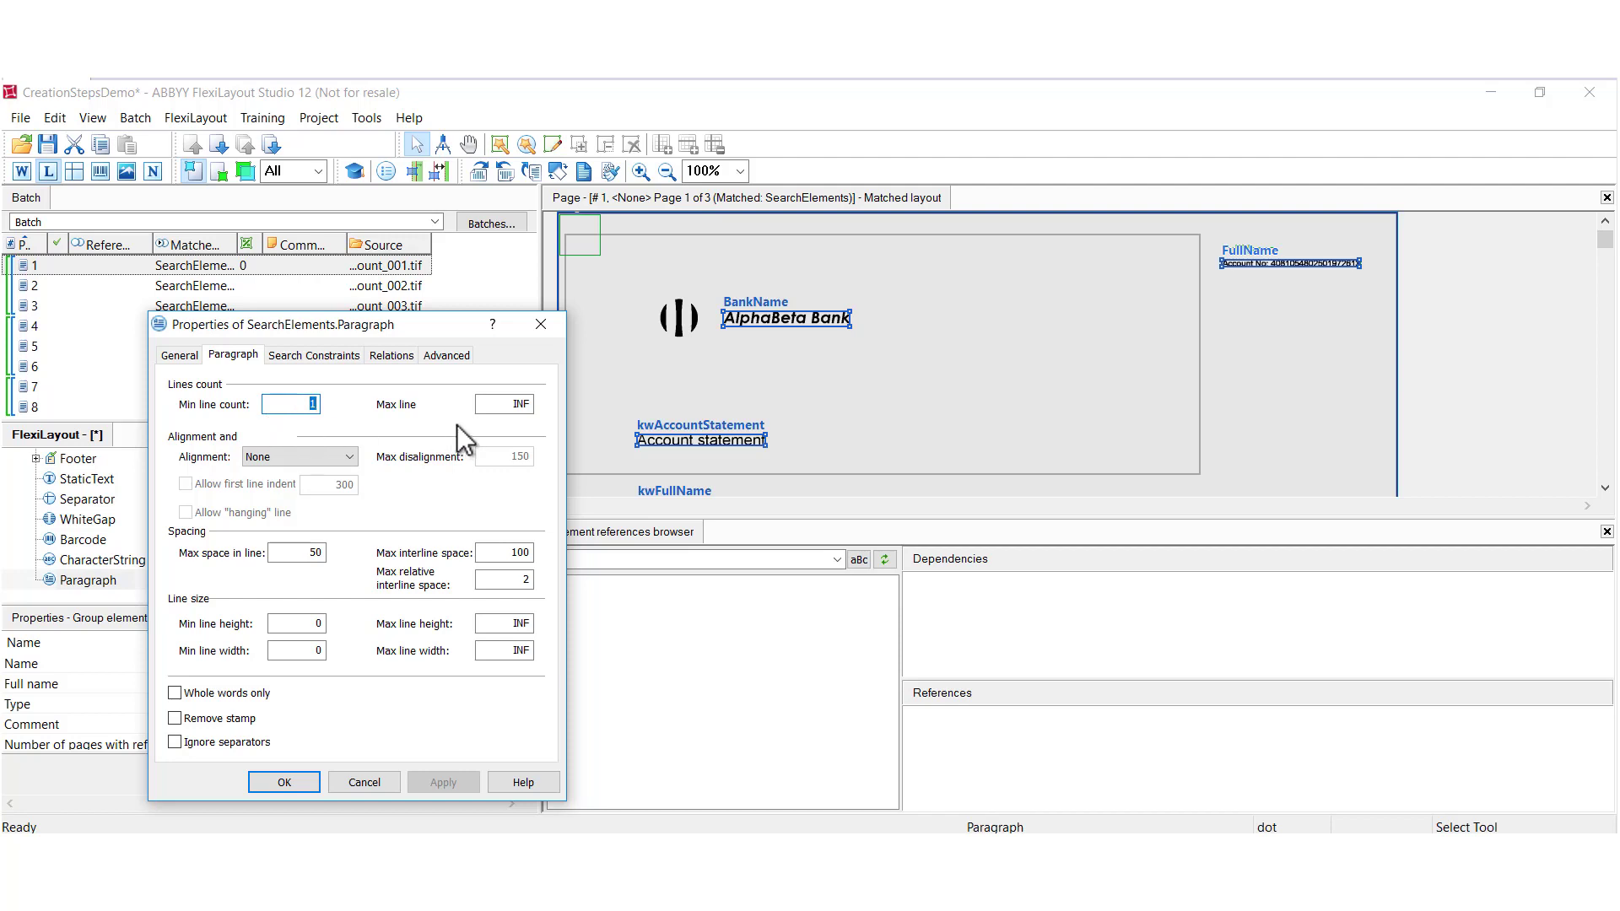
click(392, 354)
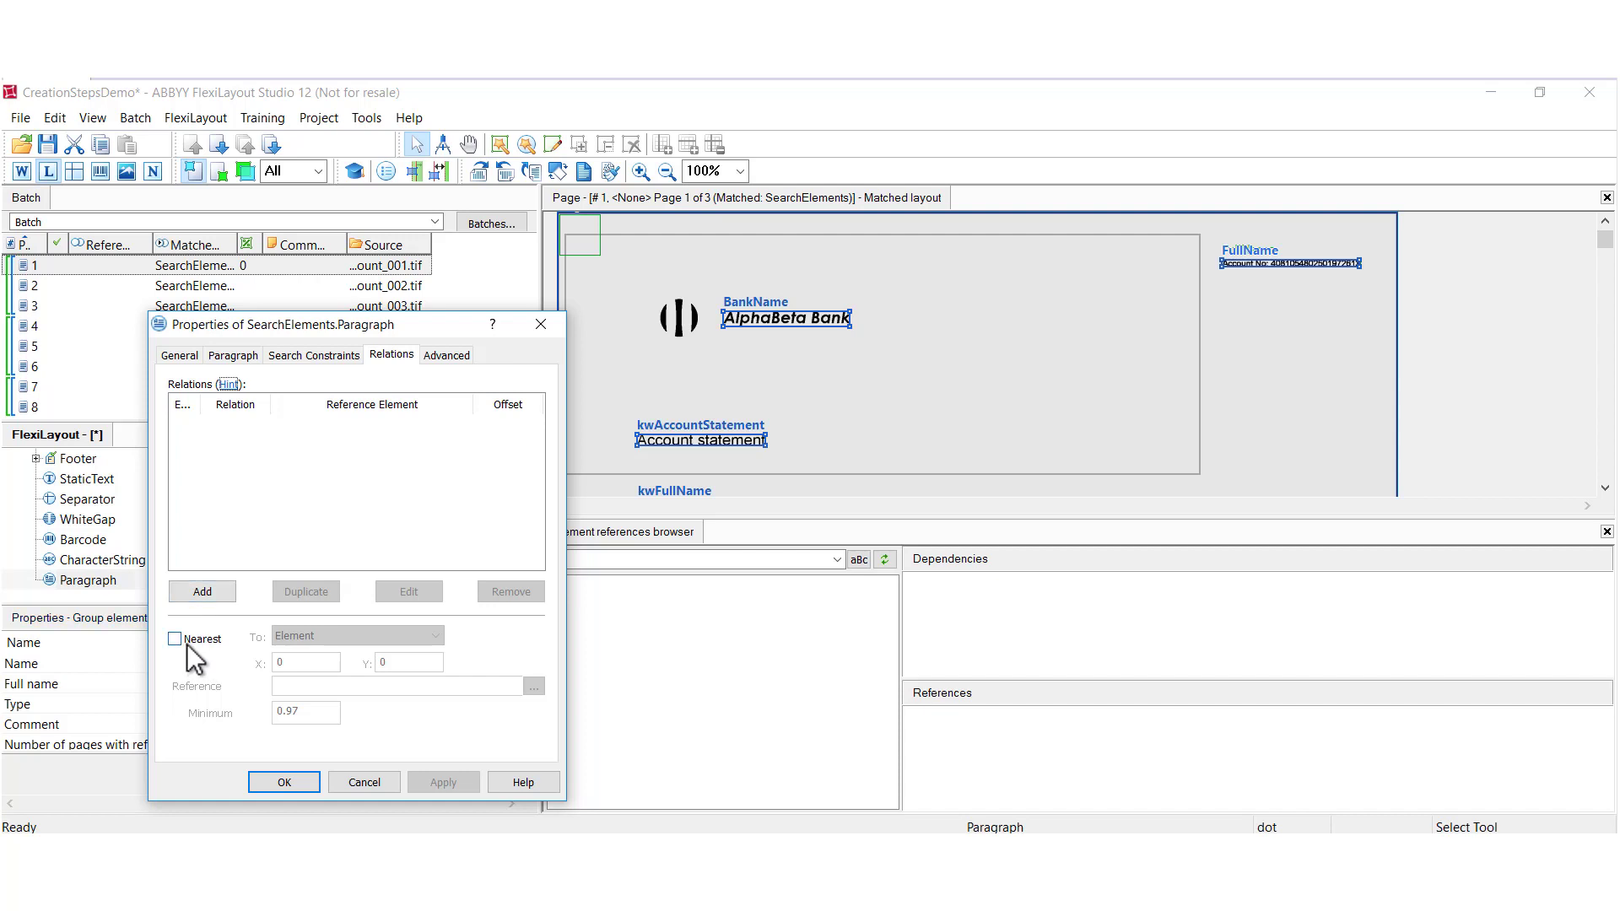
click(352, 776)
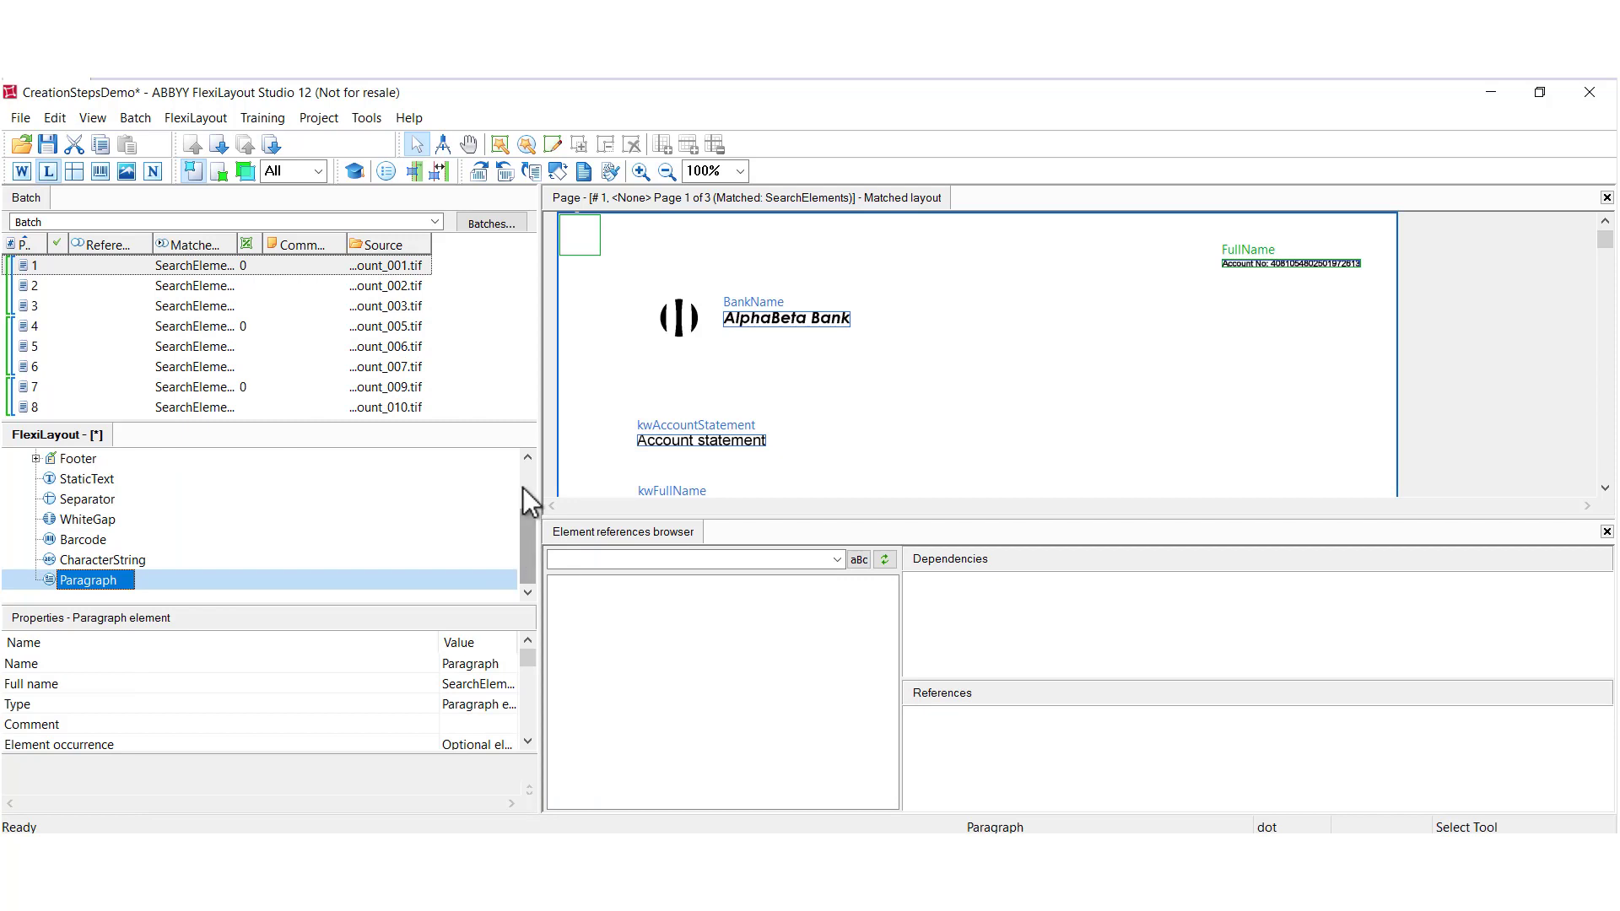
Add an Object Collection element under SearchElements
click(528, 481)
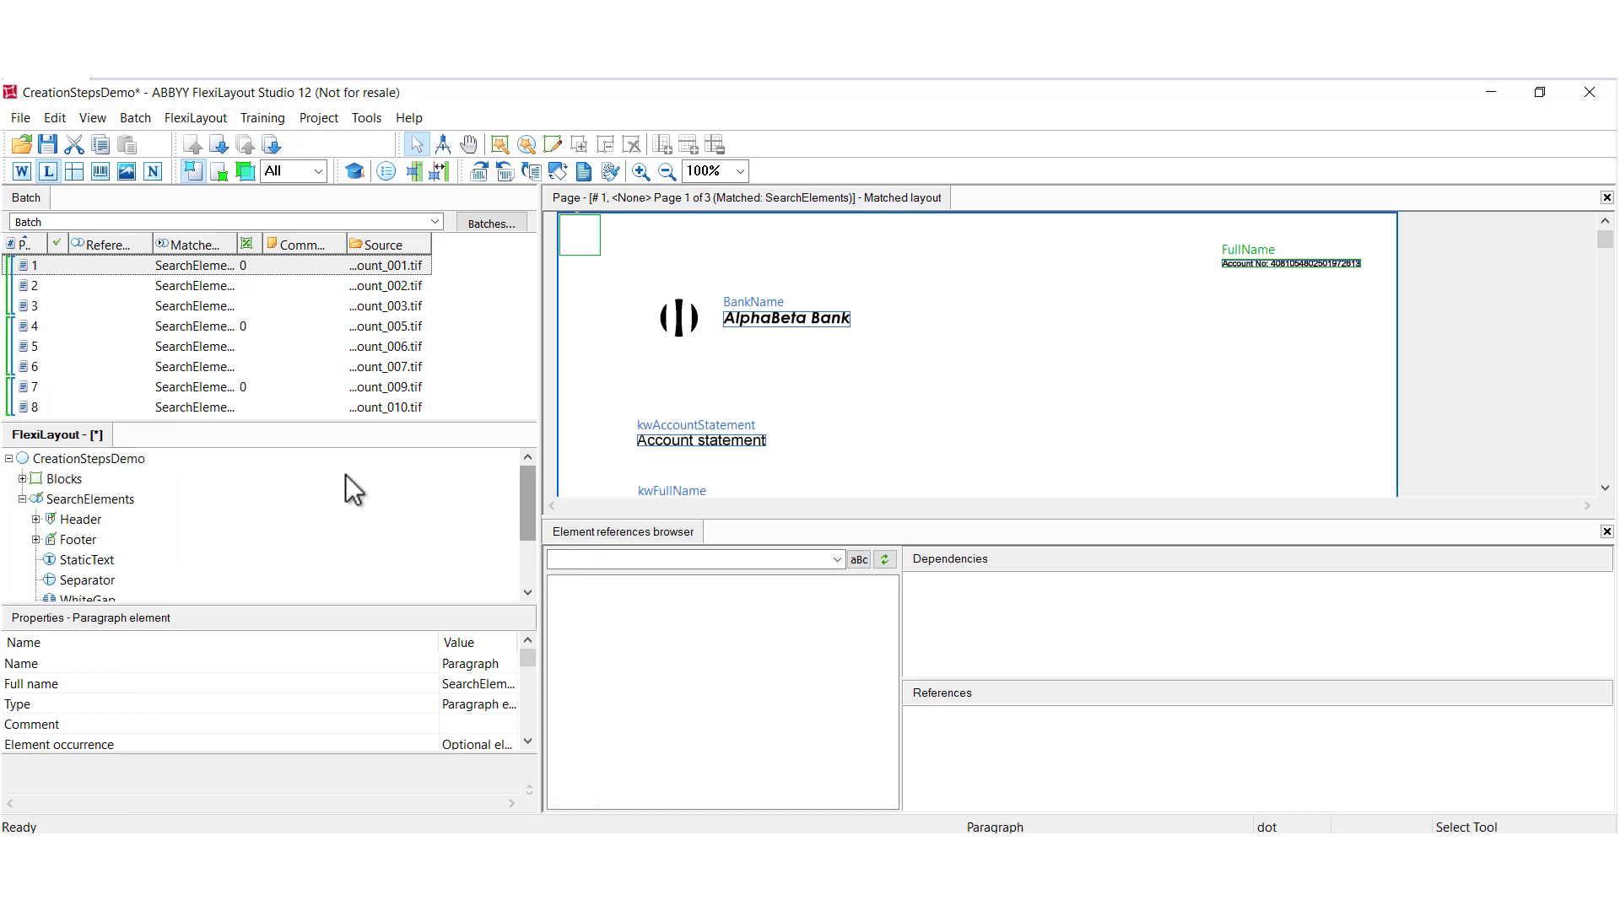
right_click(84, 499)
mouse_move(164, 517)
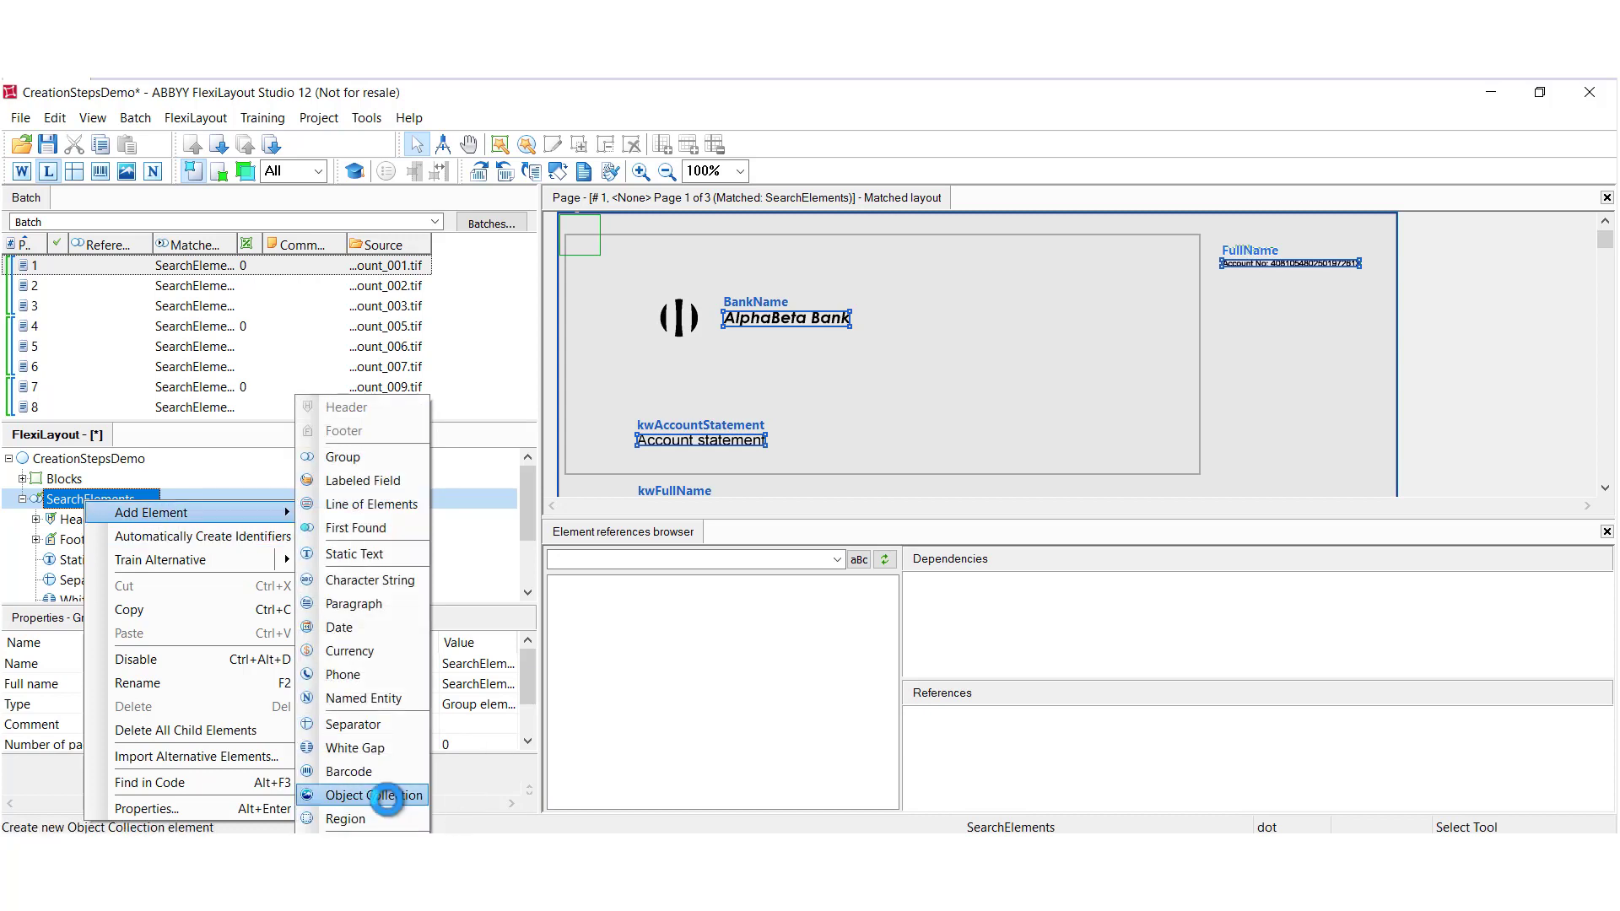
click(374, 794)
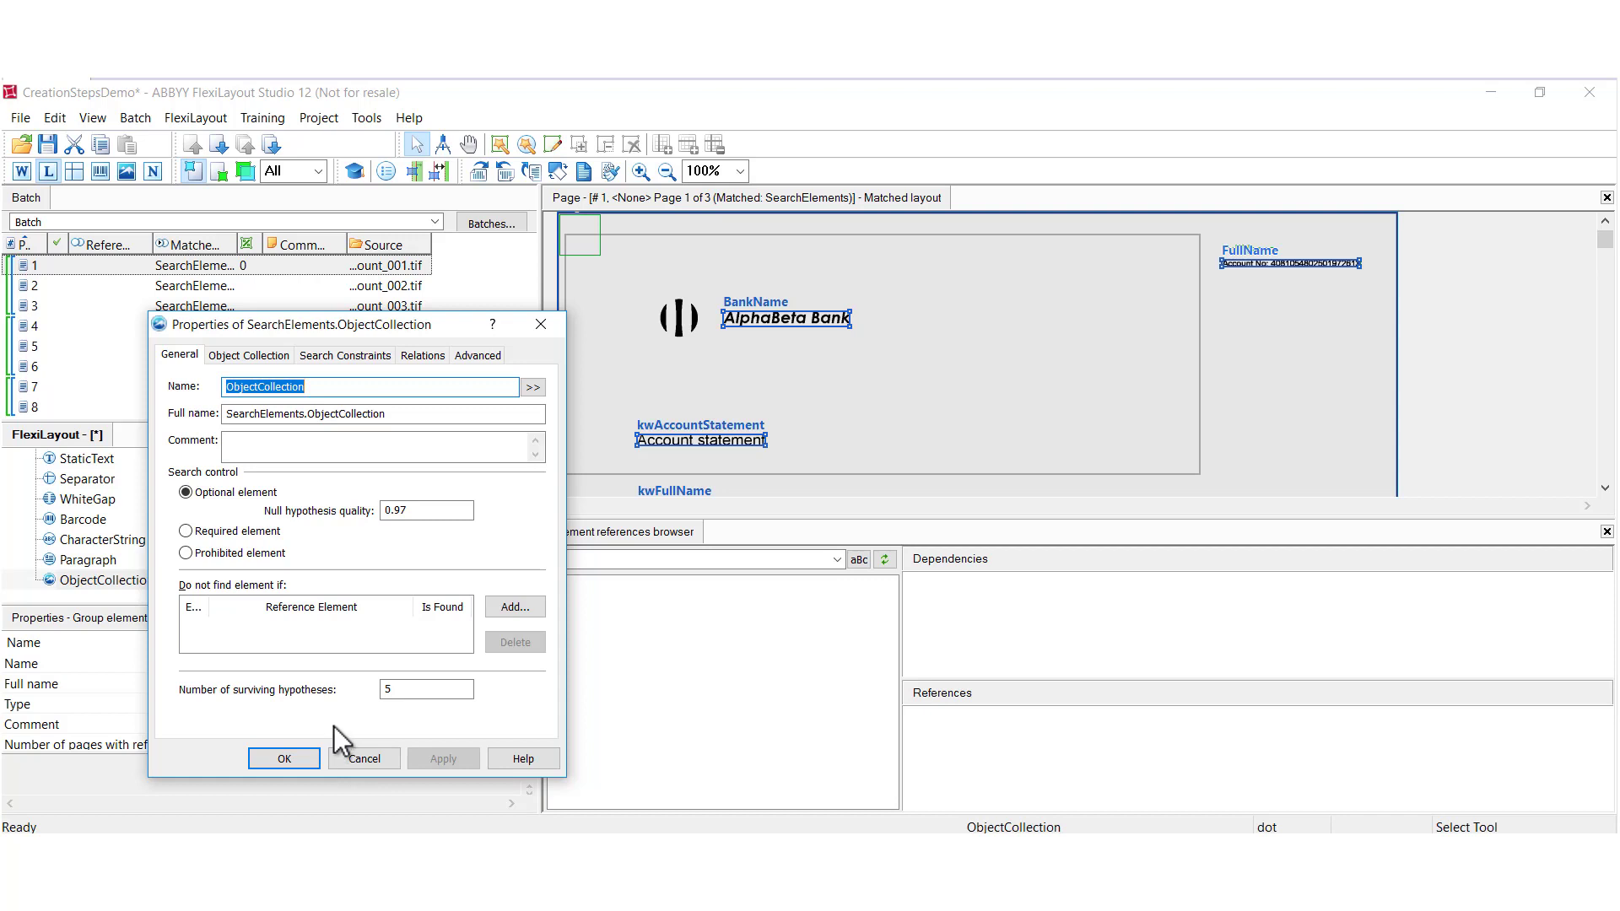
Uncheck text, pictures, punctuation, inverted text, checkmarks, separators and barcodes, then cancel the properties
click(234, 356)
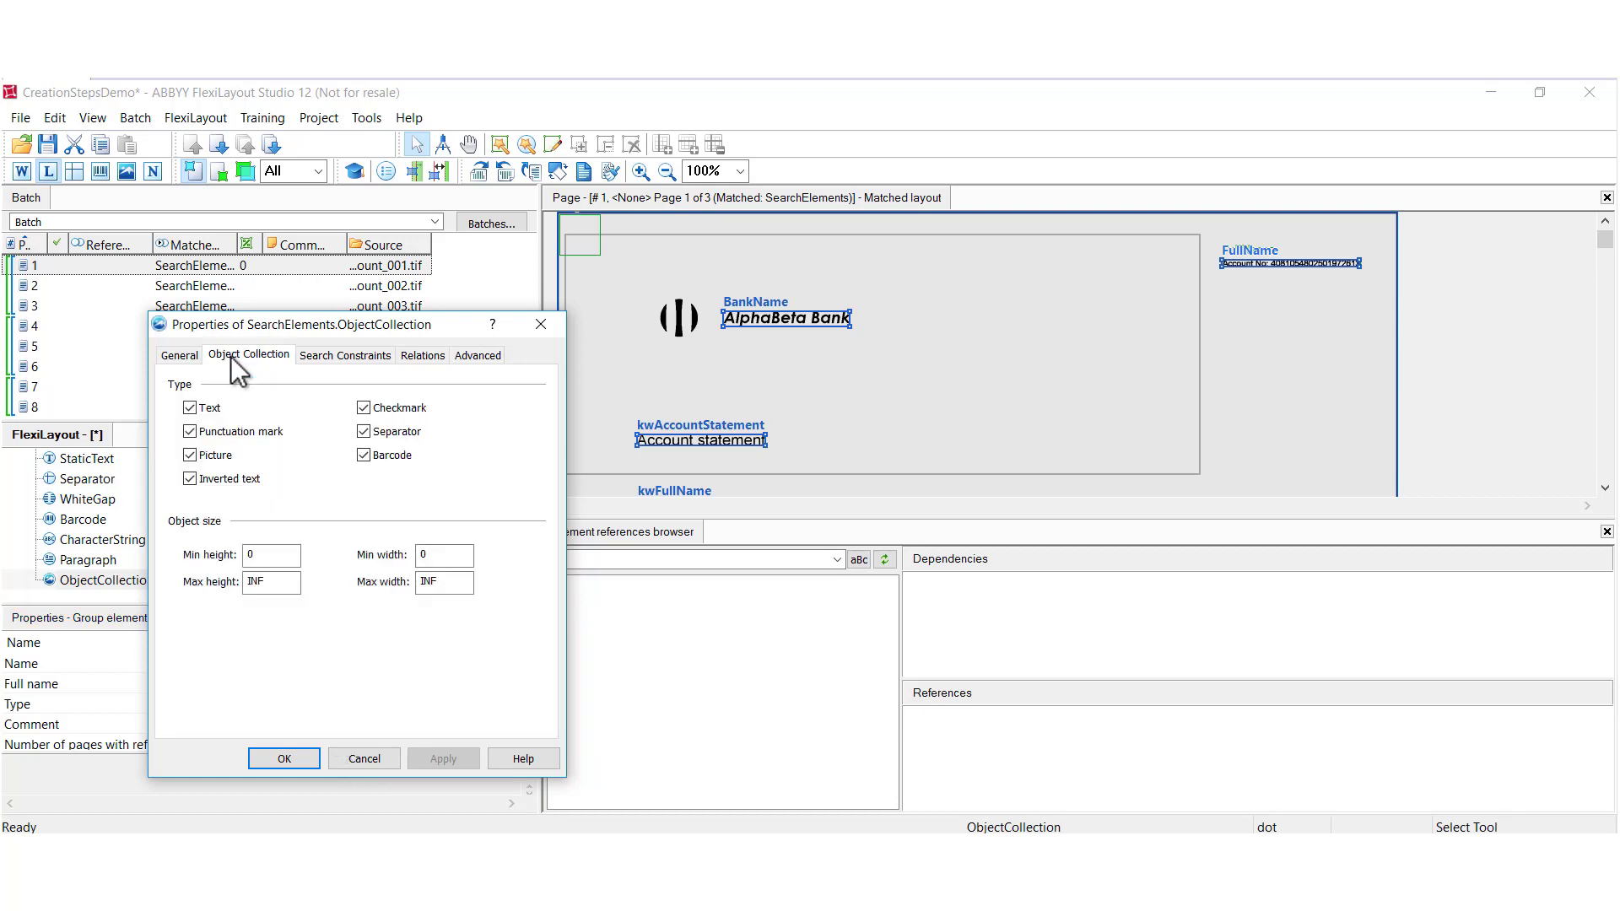
click(190, 408)
click(191, 454)
click(190, 432)
click(190, 478)
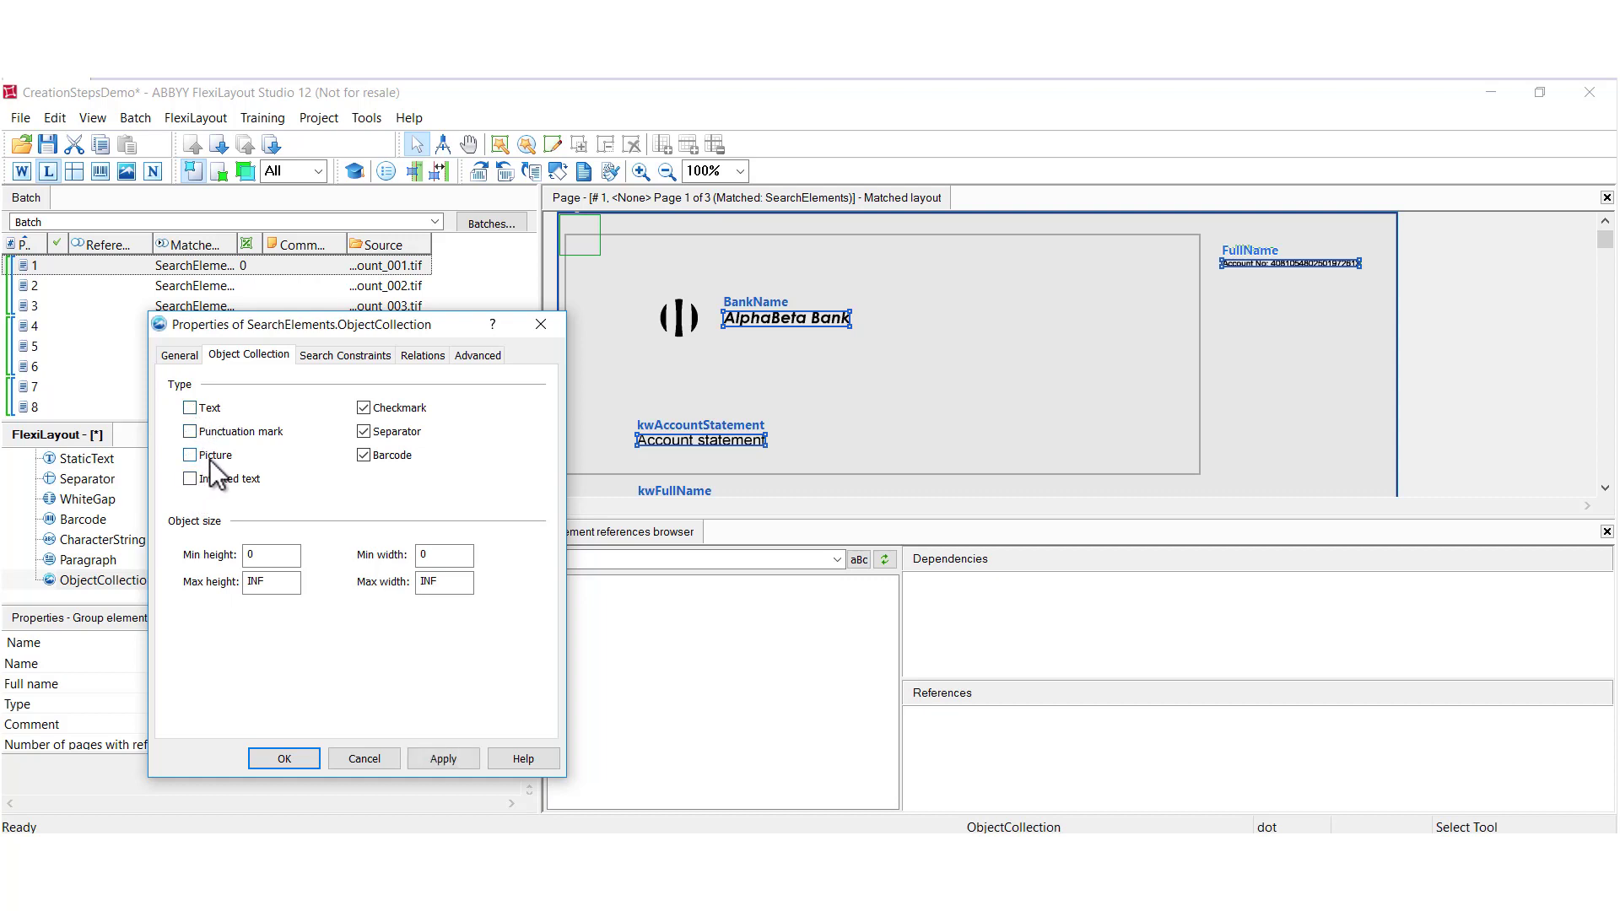
click(364, 408)
click(364, 432)
click(363, 455)
click(364, 757)
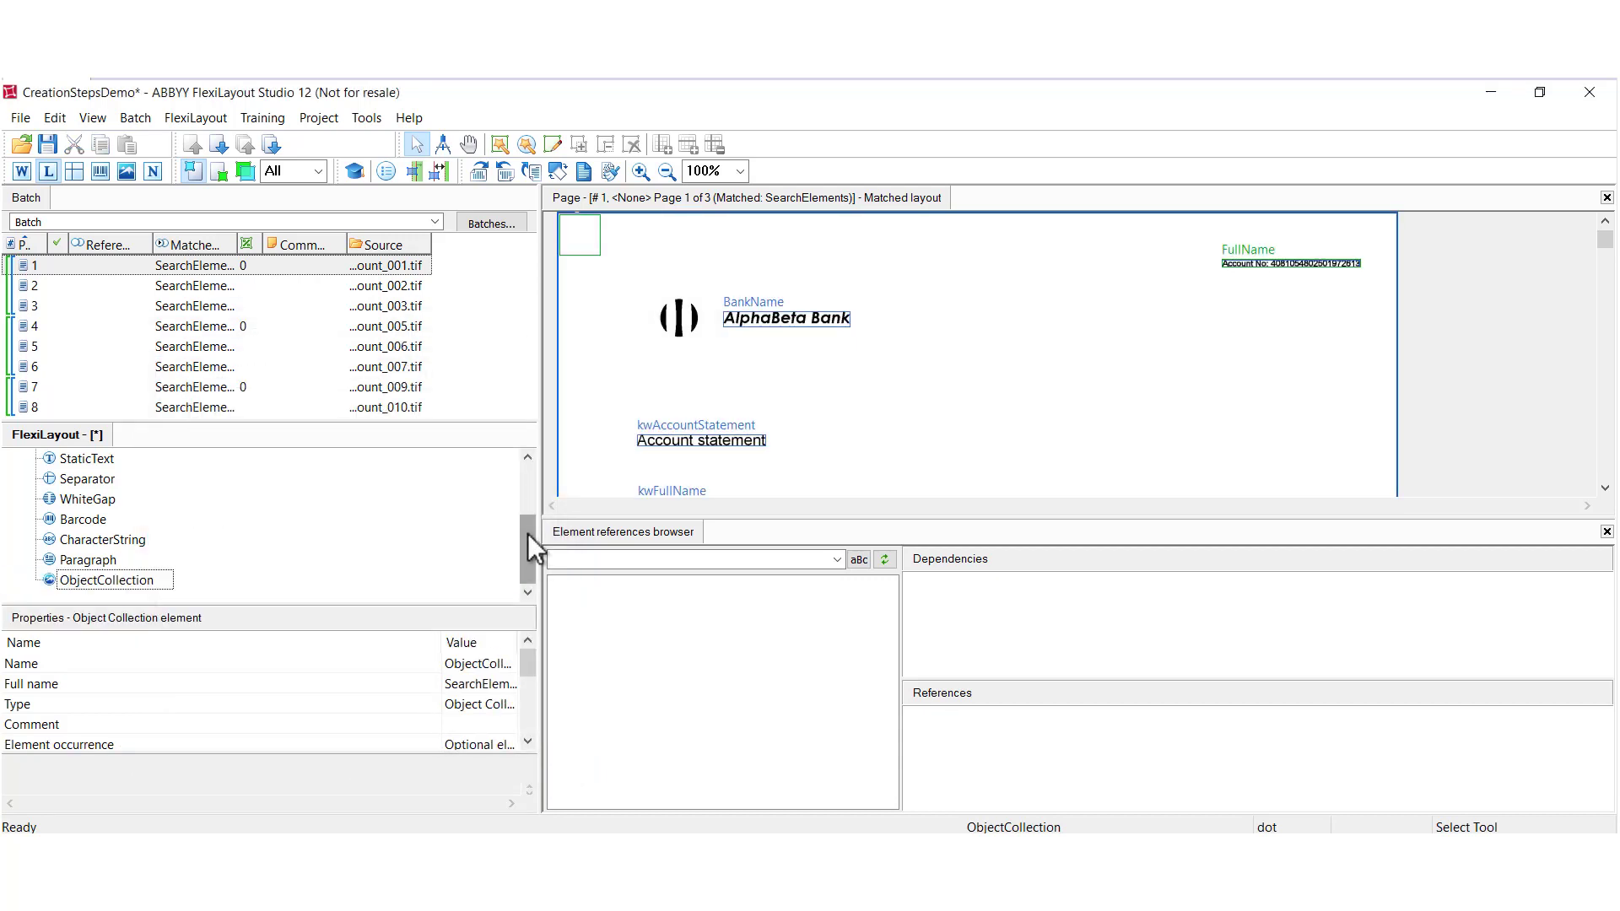
Add a Date element under SearchElements
scroll(530, 468, up, 2)
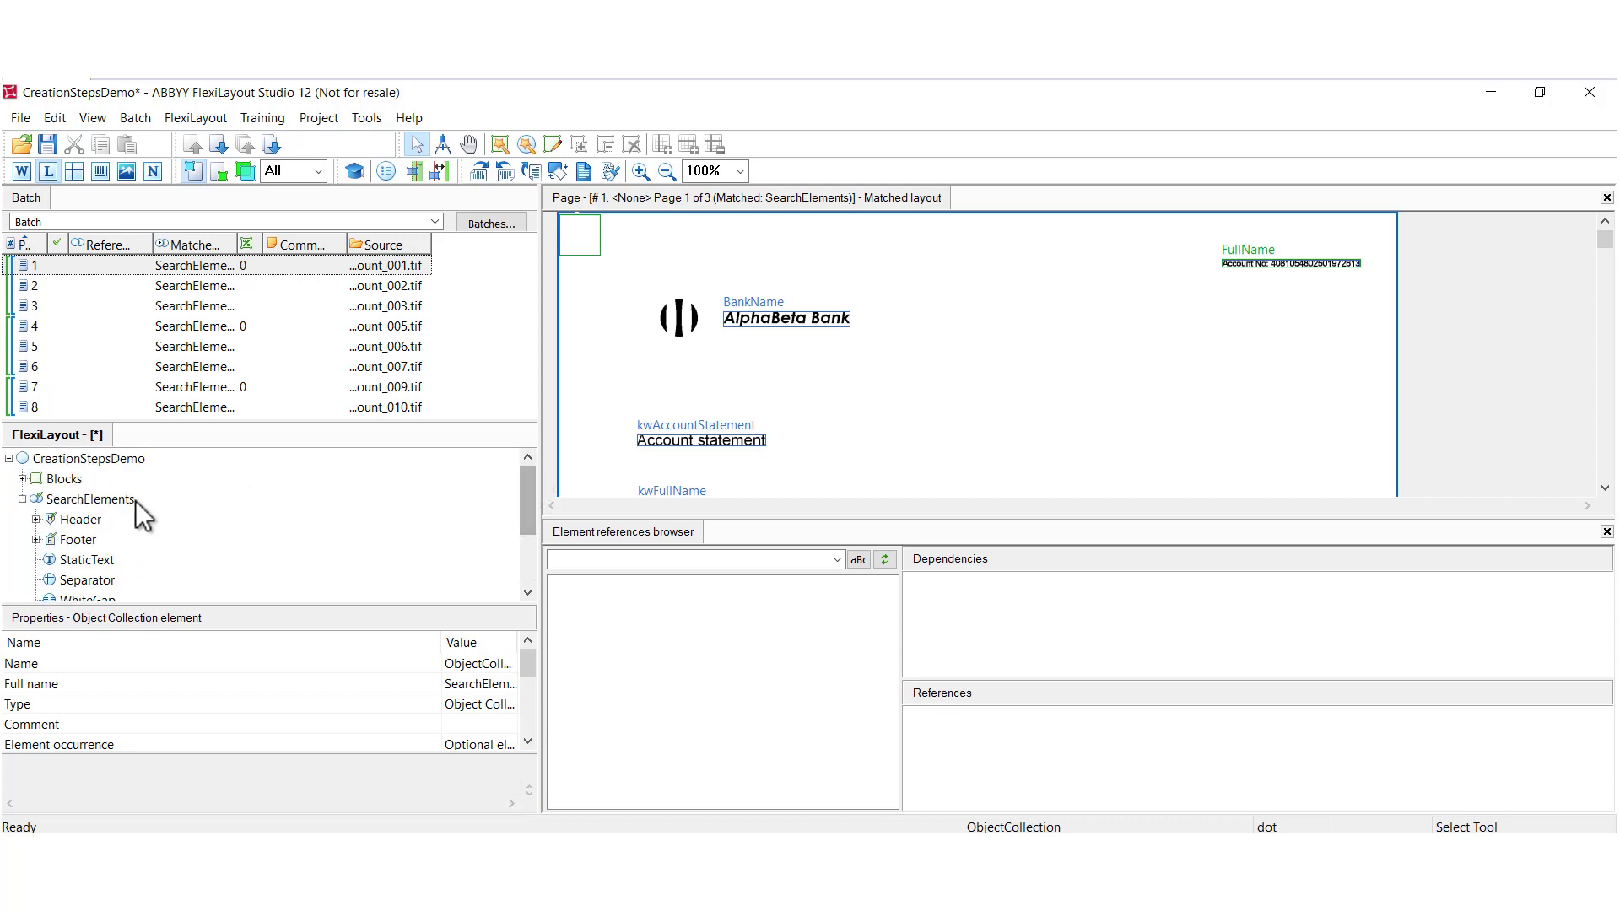
click(109, 499)
right_click(109, 500)
mouse_move(180, 513)
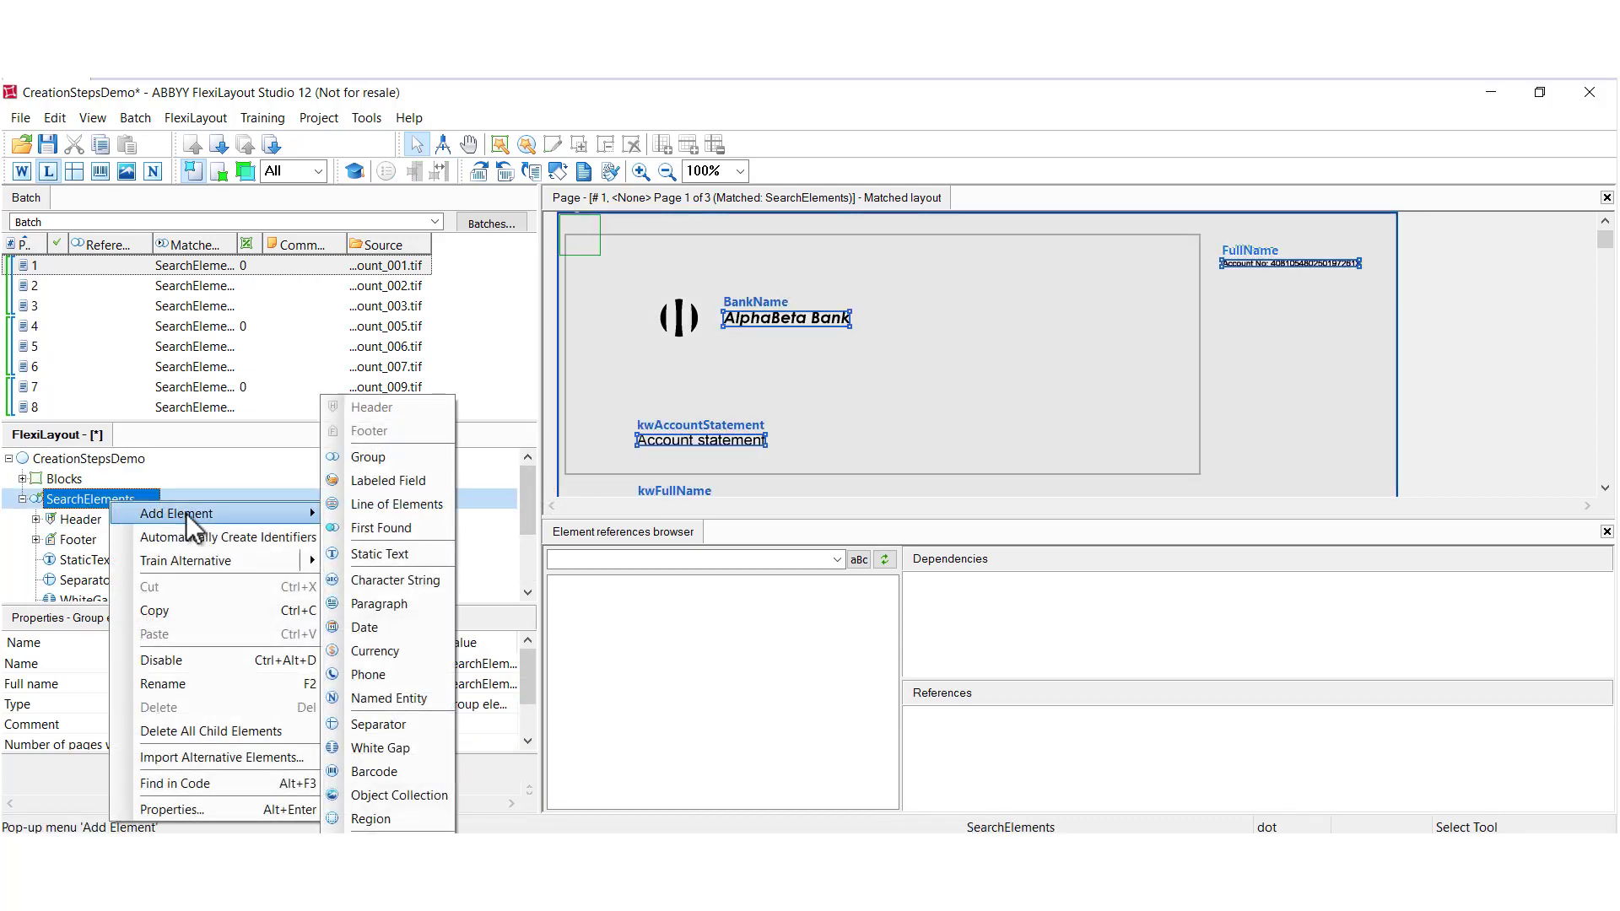
click(397, 625)
On the Date tab, also accept Month-day-year, Year-day-month and Year-month-day orders
click(215, 356)
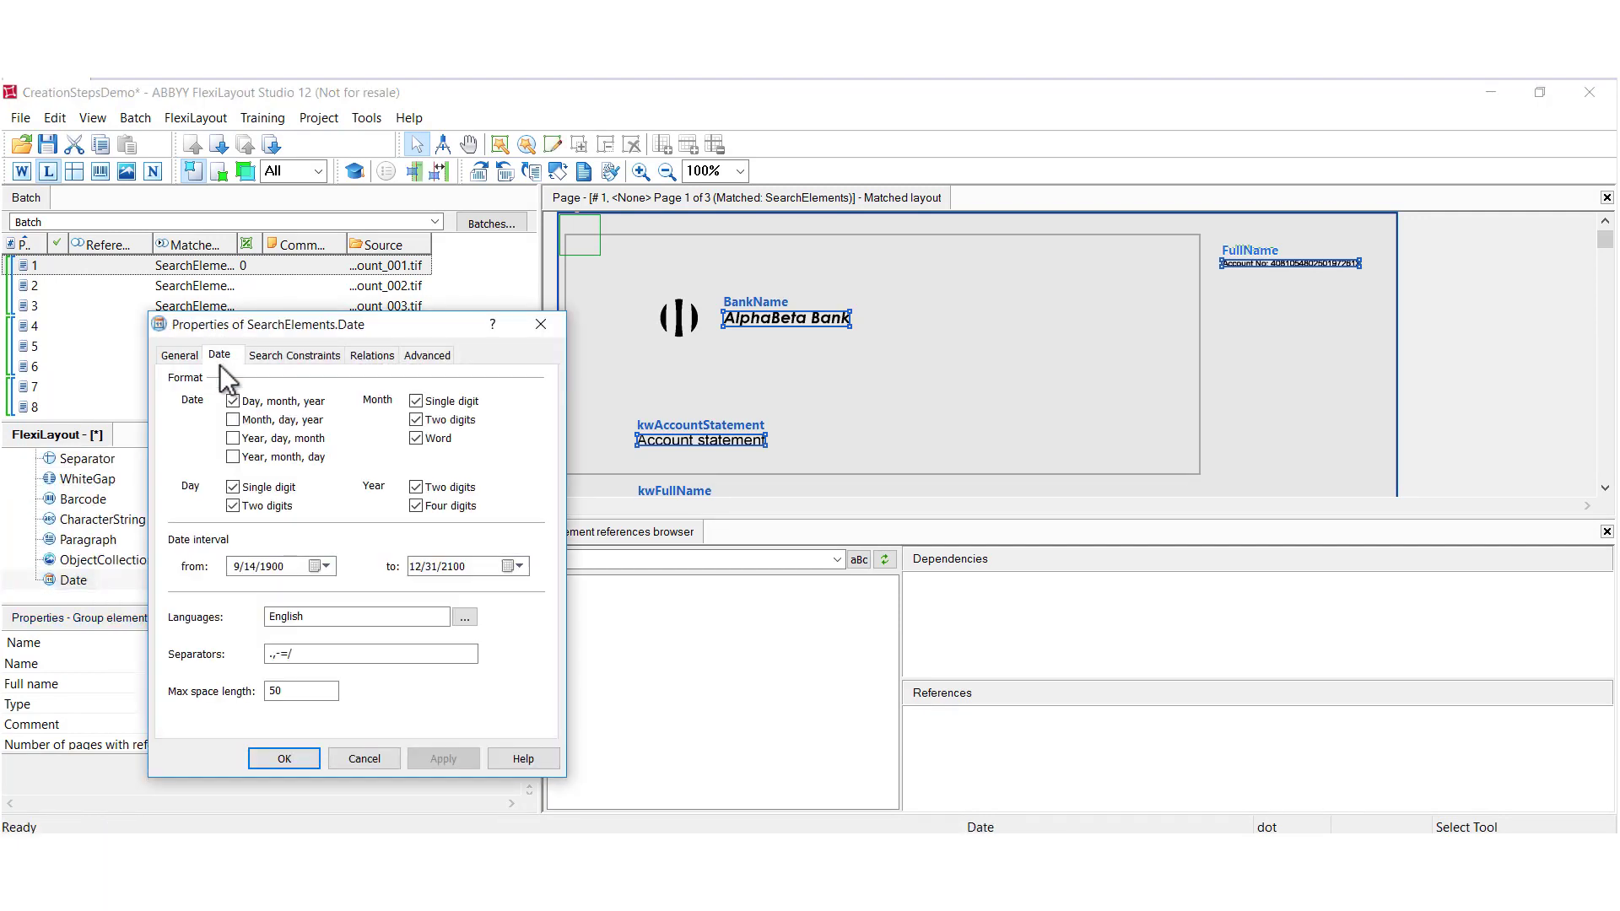
click(239, 419)
click(240, 437)
click(238, 457)
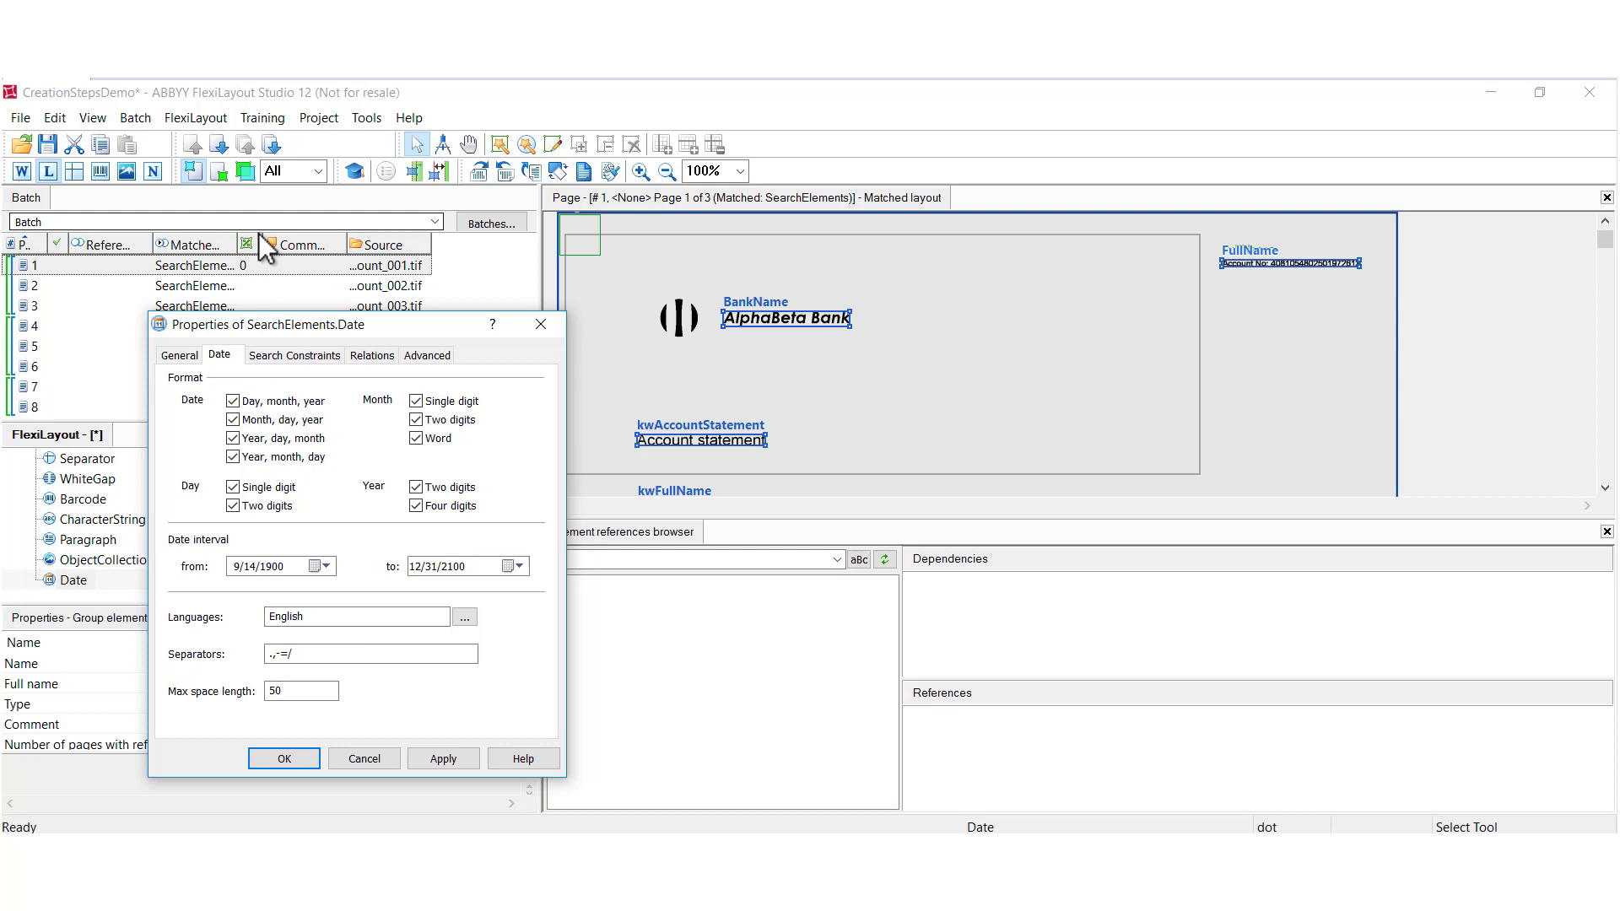
Sketch an example 12/…/2 date on the page image, clear it, and cancel the Date properties
click(848, 426)
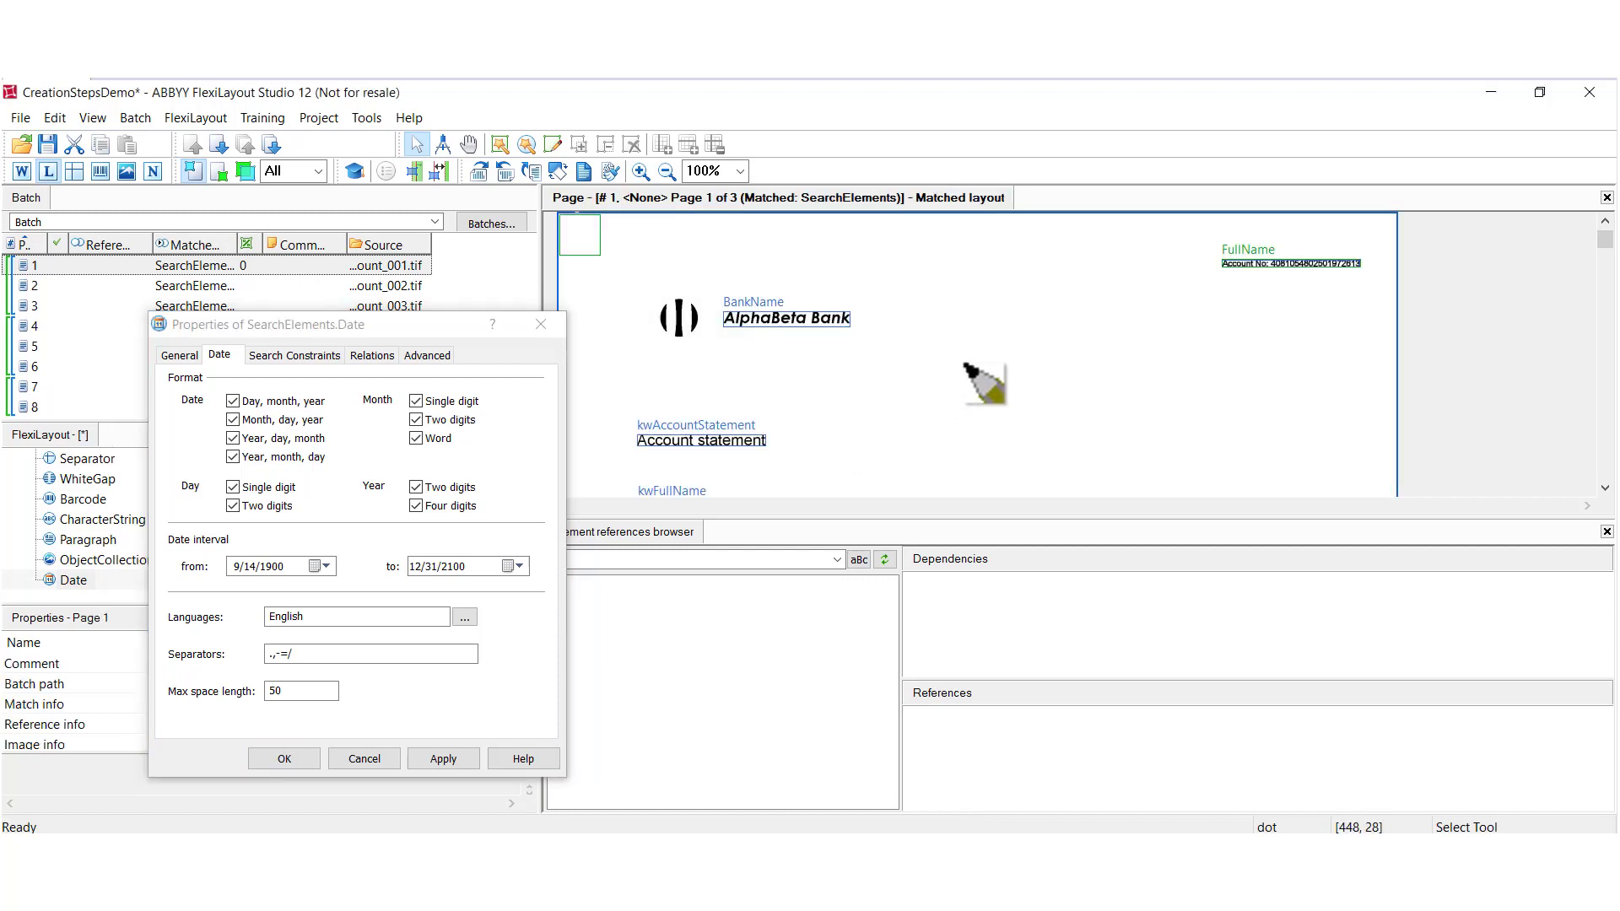
mouse_move(967, 359)
mouse_down()
mouse_move(963, 410)
mouse_move(1025, 406)
mouse_up()
drag(1052, 344, 1041, 419)
mouse_move(1073, 363)
mouse_down()
mouse_move(1063, 387)
mouse_move(1085, 407)
mouse_move(1118, 375)
mouse_move(1103, 410)
mouse_up()
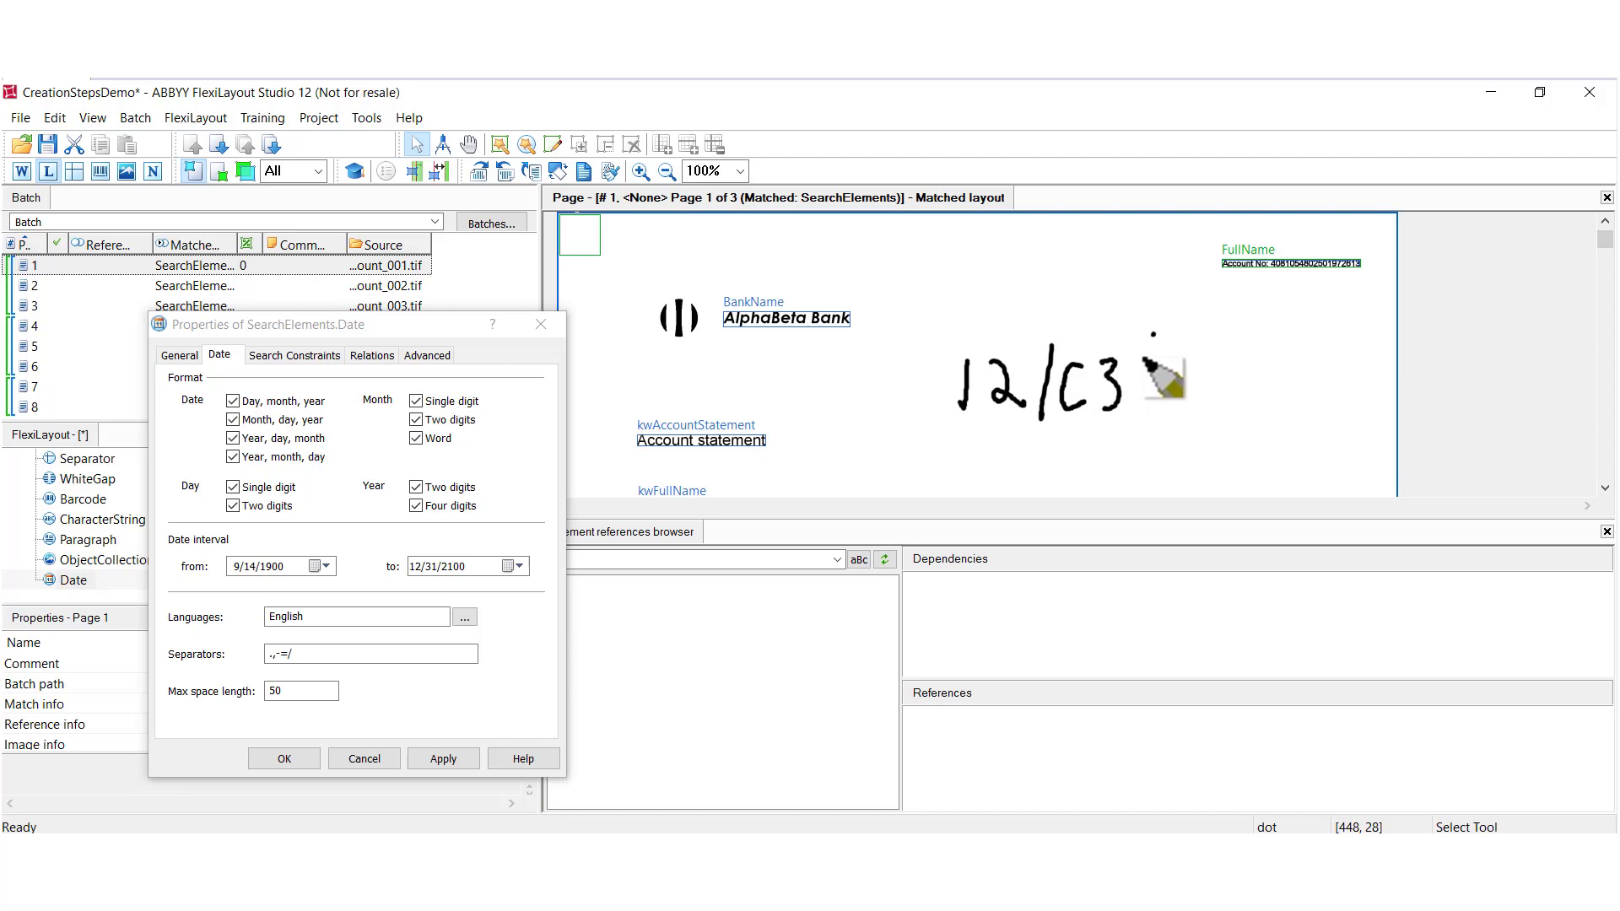
drag(1154, 334, 1126, 439)
mouse_move(1162, 369)
mouse_down()
mouse_move(1159, 398)
mouse_move(1186, 402)
mouse_move(1210, 365)
mouse_up()
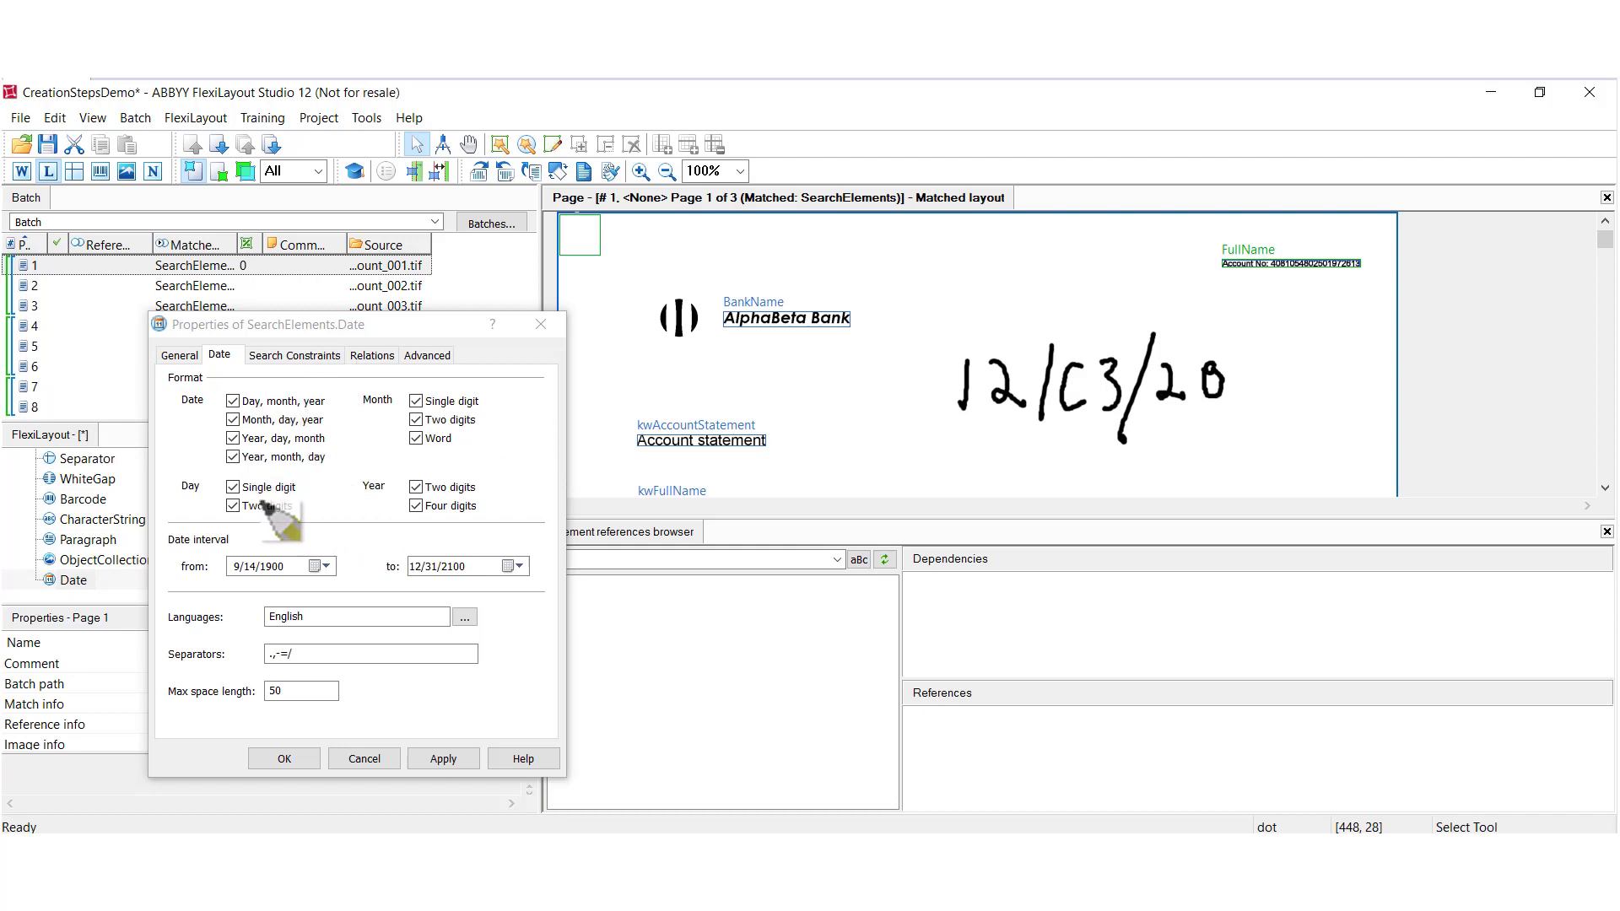
key(Escape)
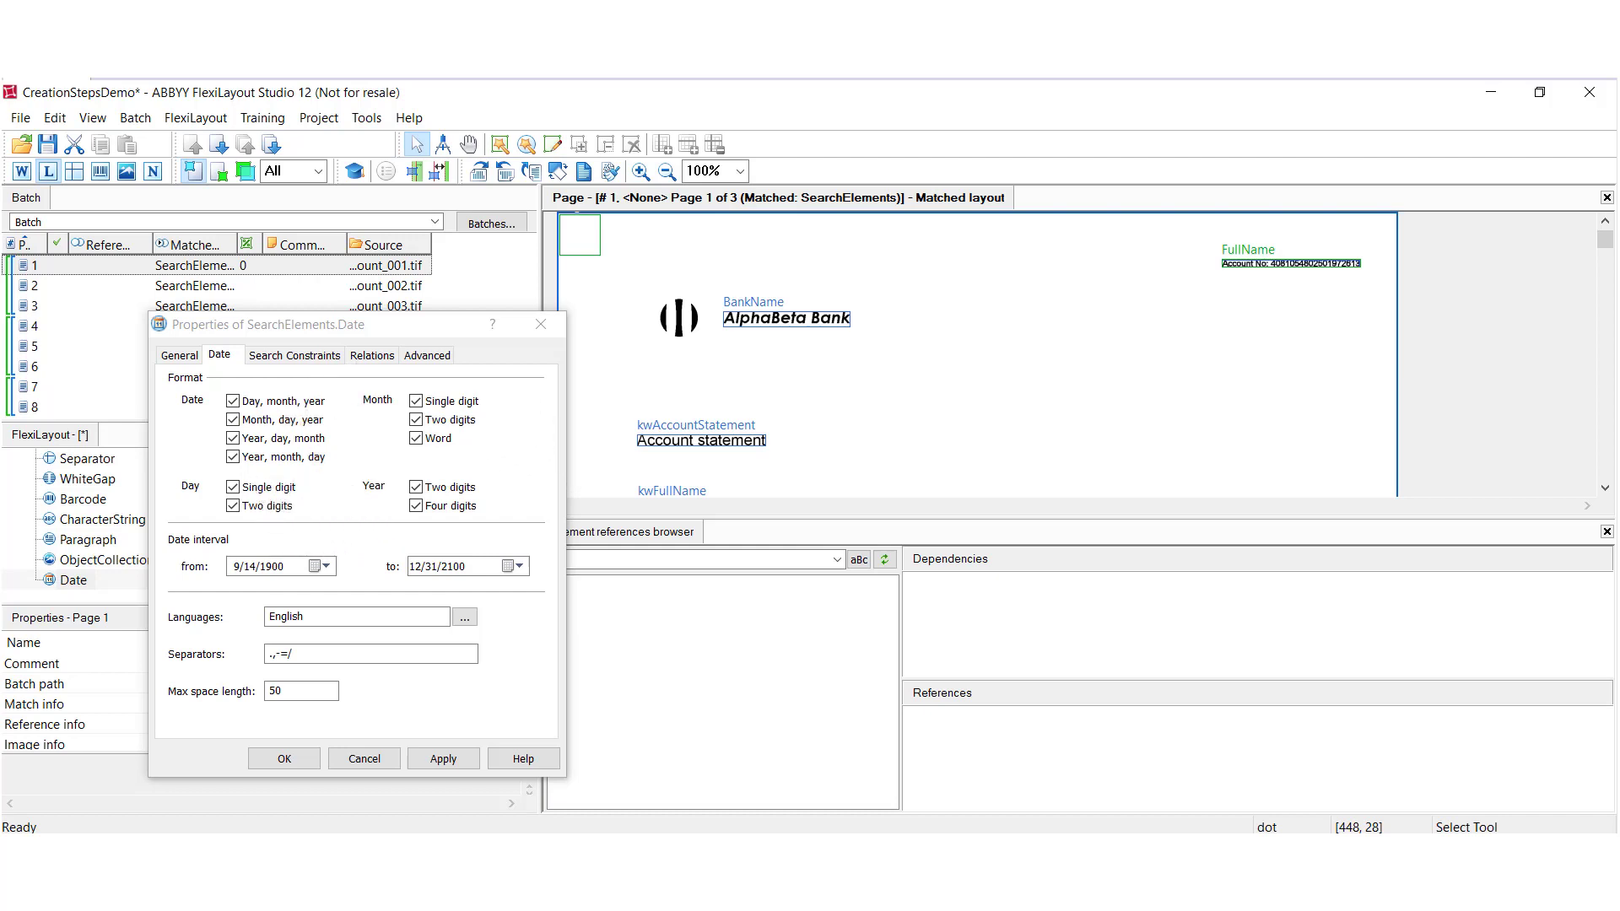
click(355, 757)
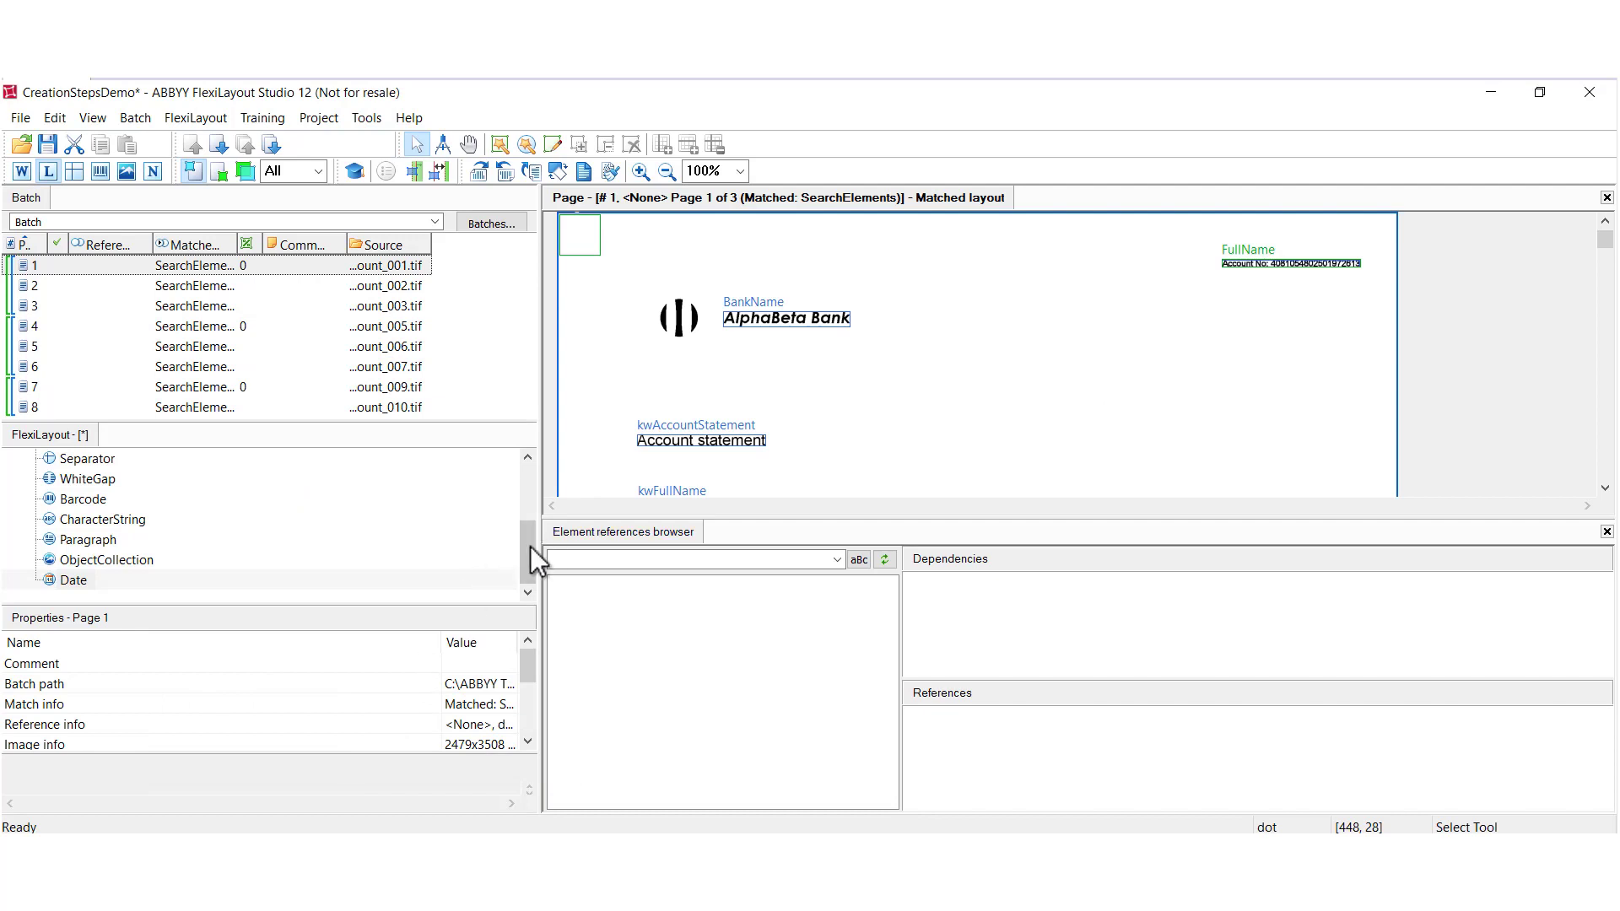
Add a Phone element, review its phone-number prefix and digit settings, then cancel
drag(528, 549, 476, 454)
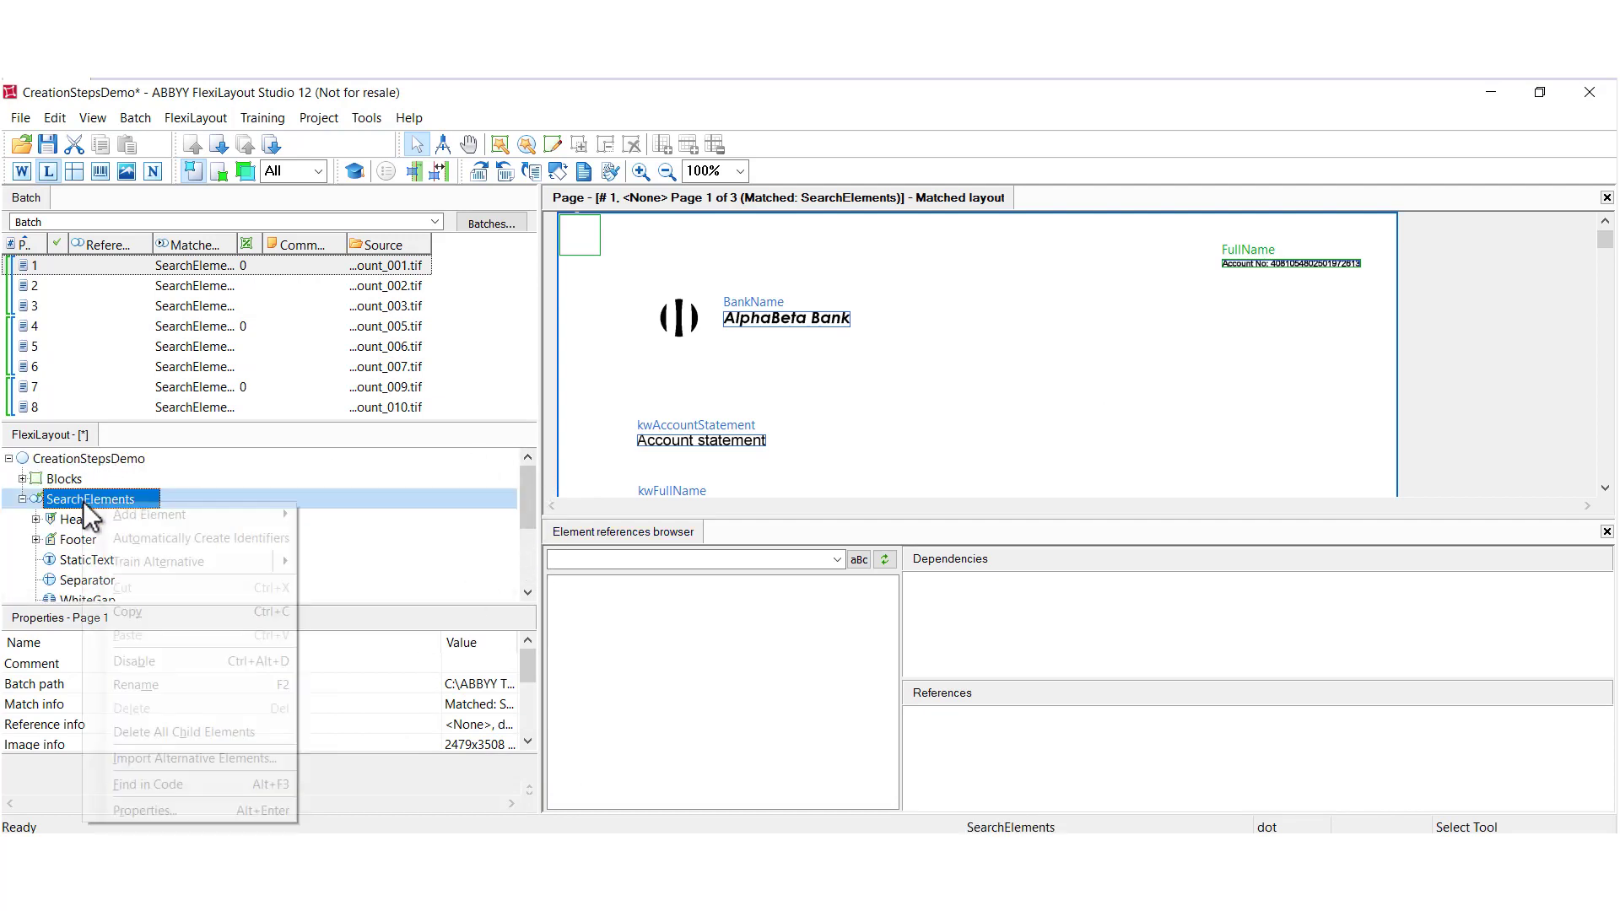
mouse_move(156, 521)
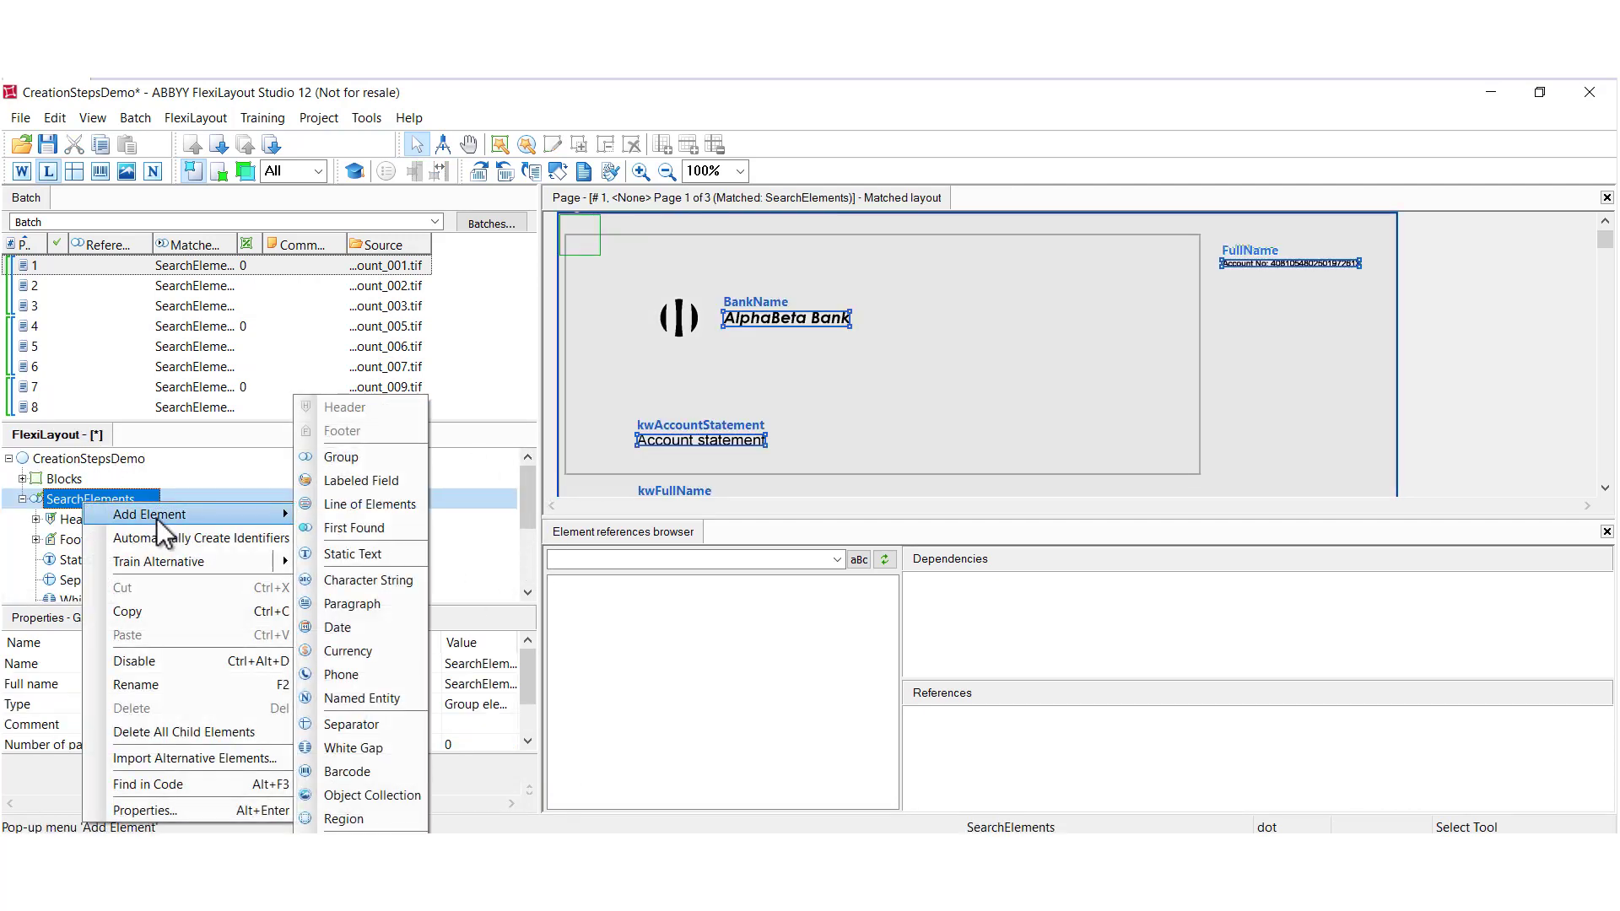
click(347, 674)
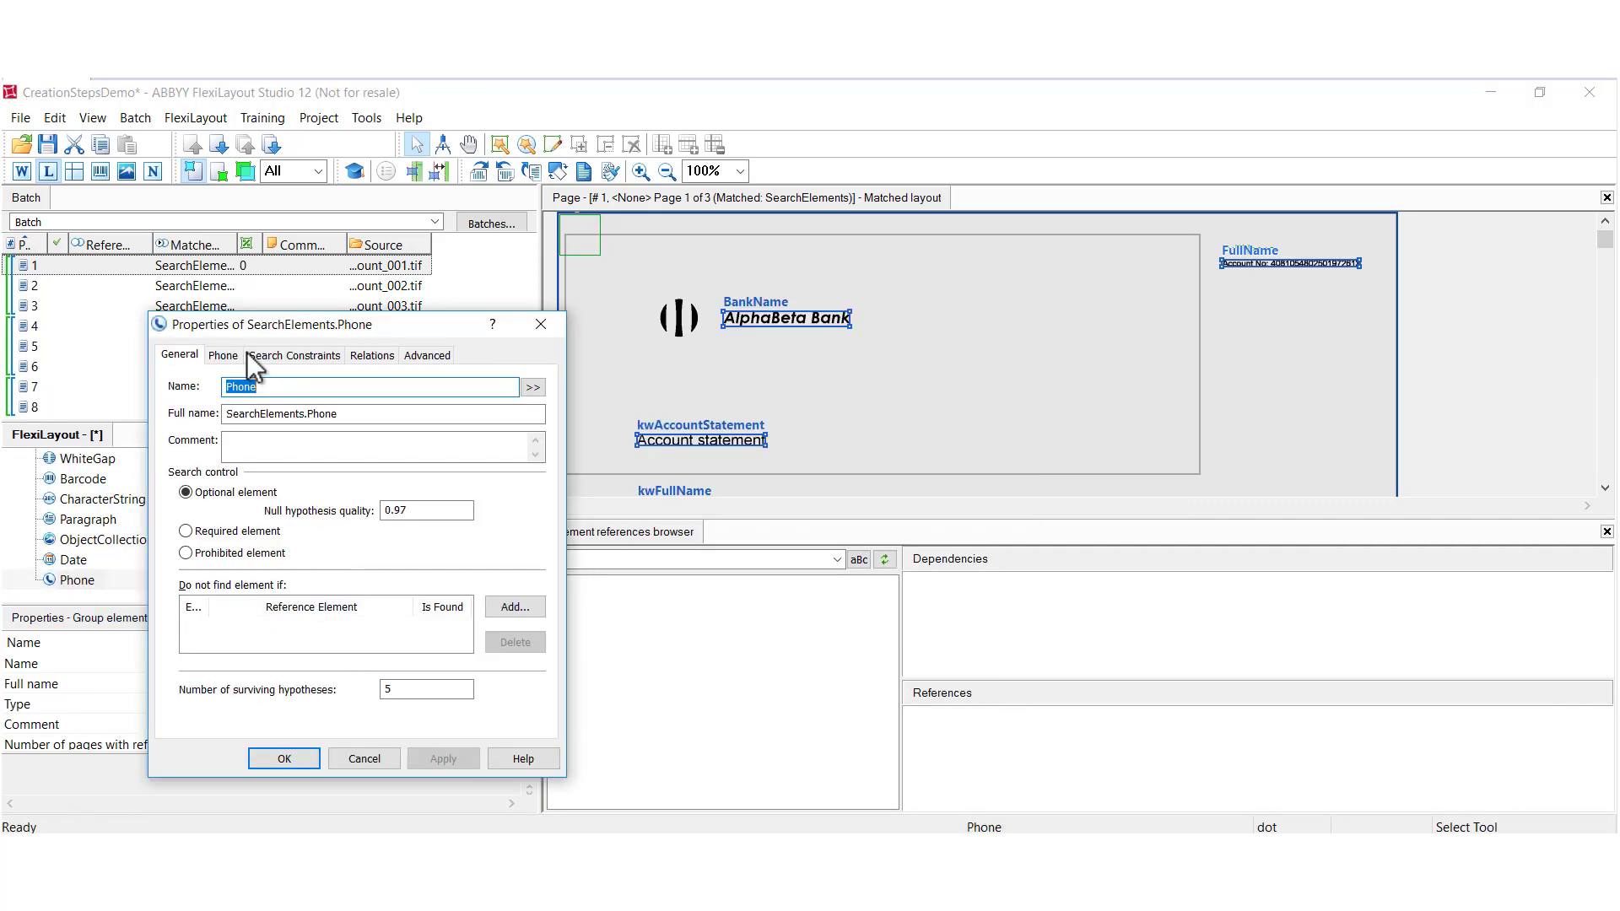
click(224, 354)
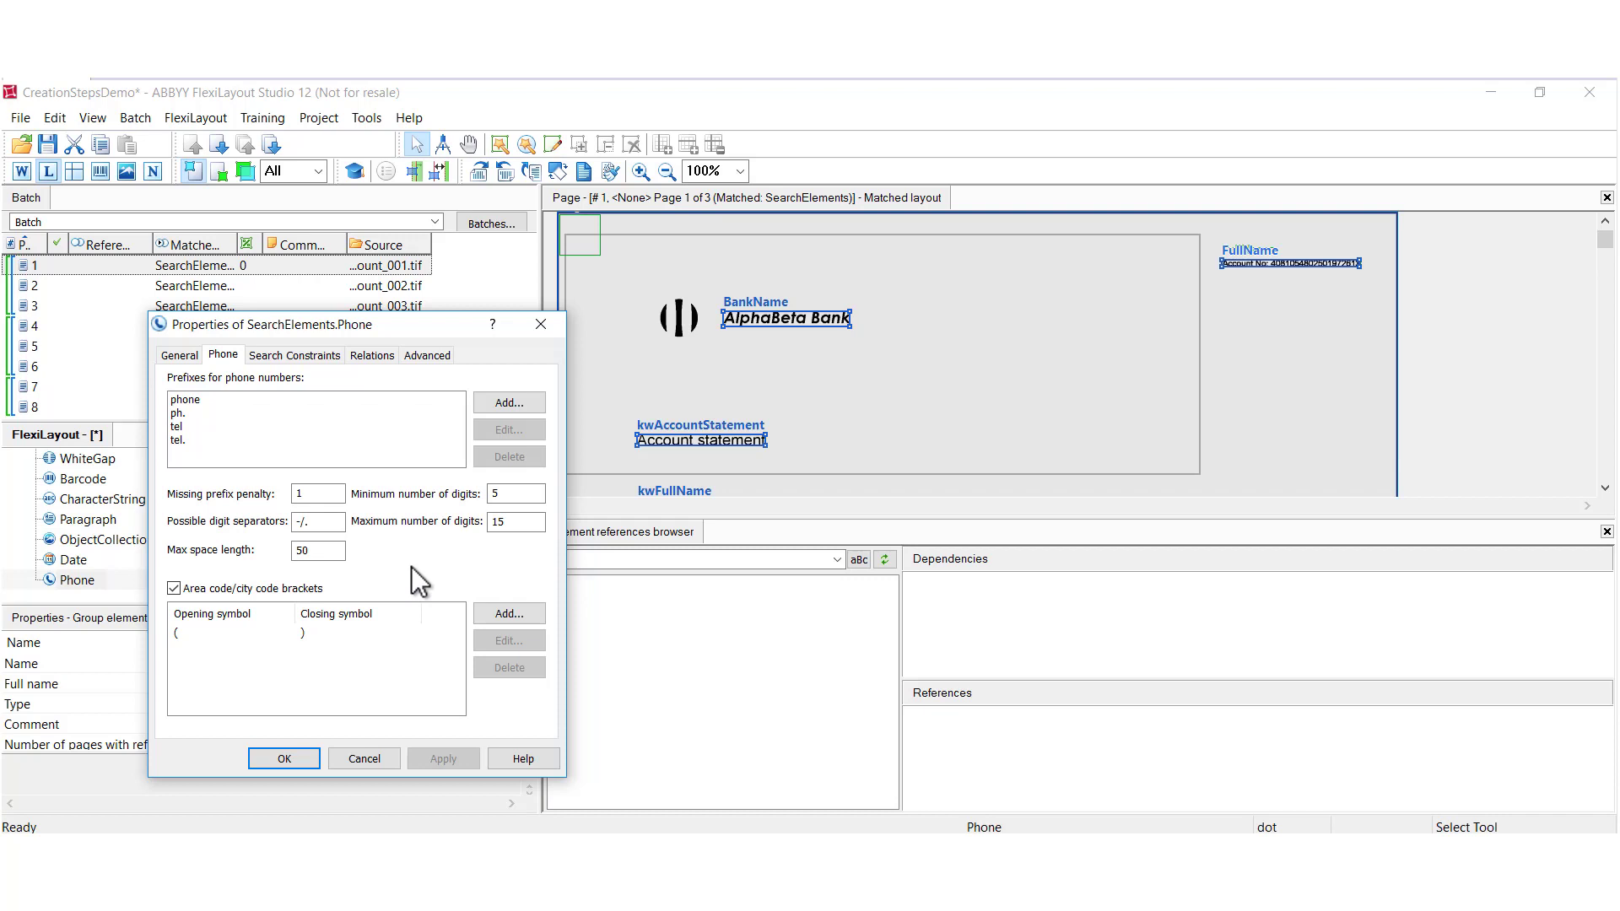
click(364, 758)
drag(530, 559, 528, 470)
Add a Currency element, review its currency names and value limits, then cancel
right_click(109, 500)
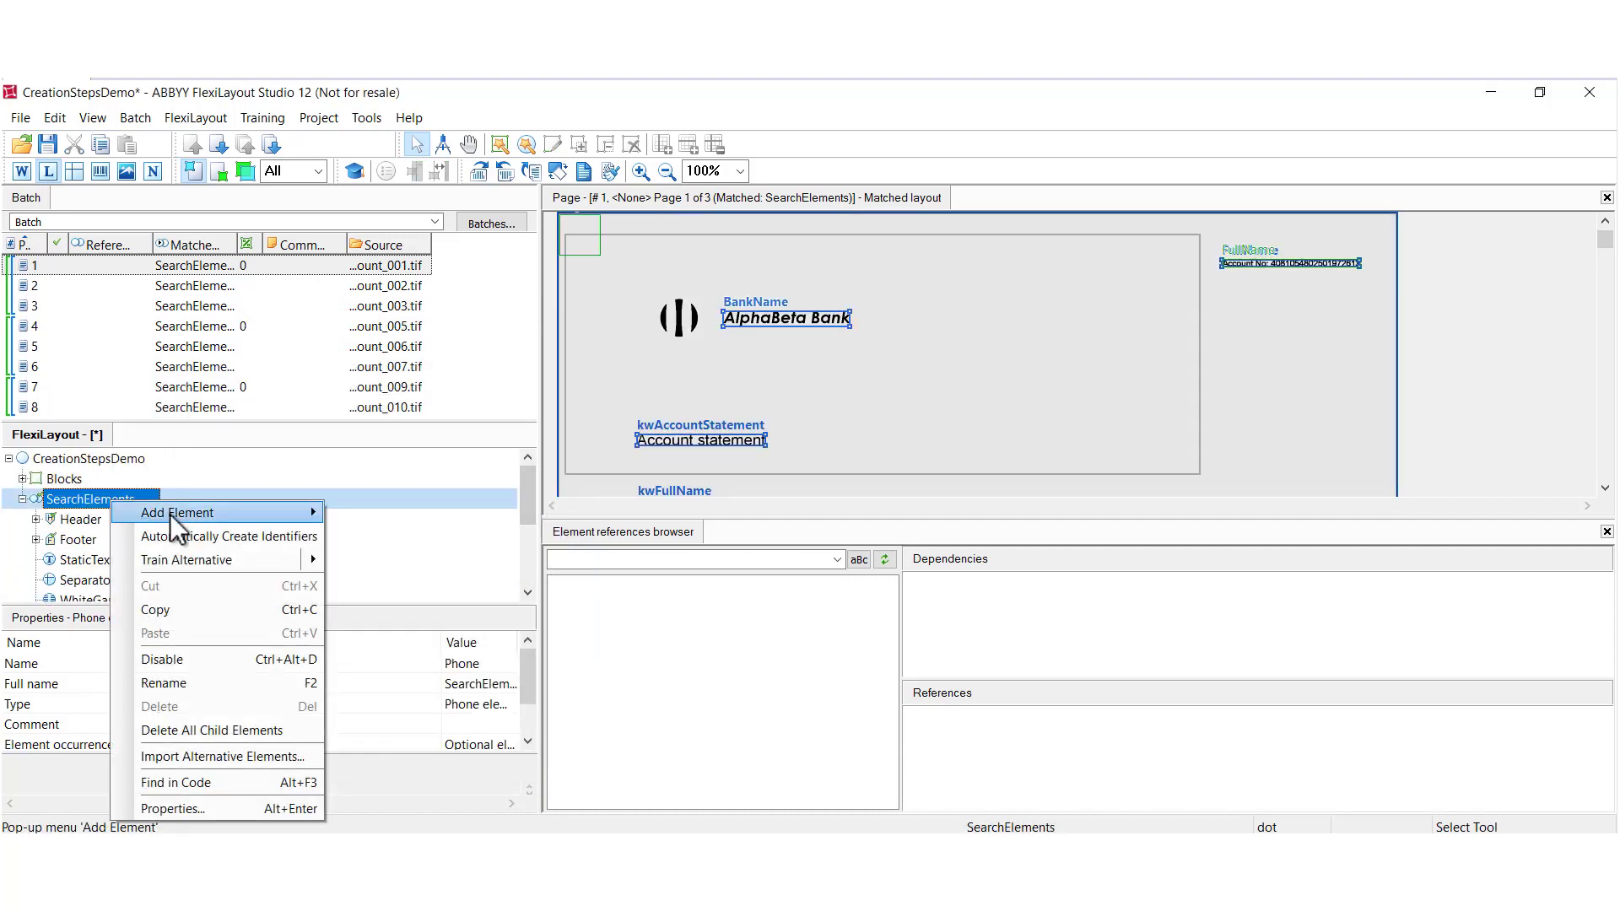
mouse_move(170, 514)
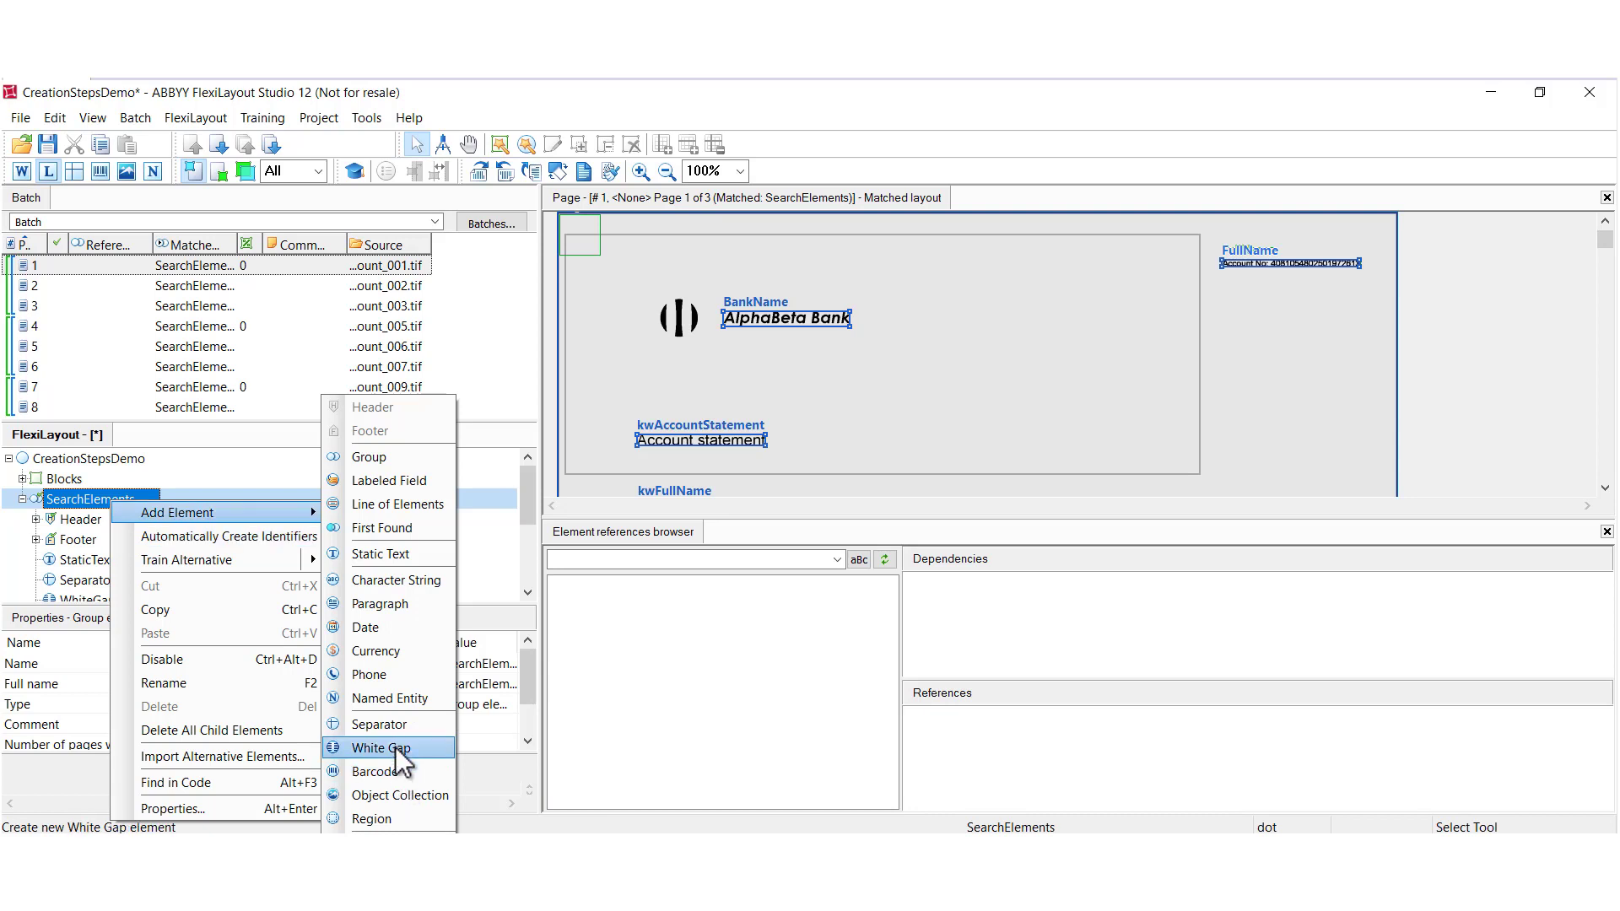
click(382, 651)
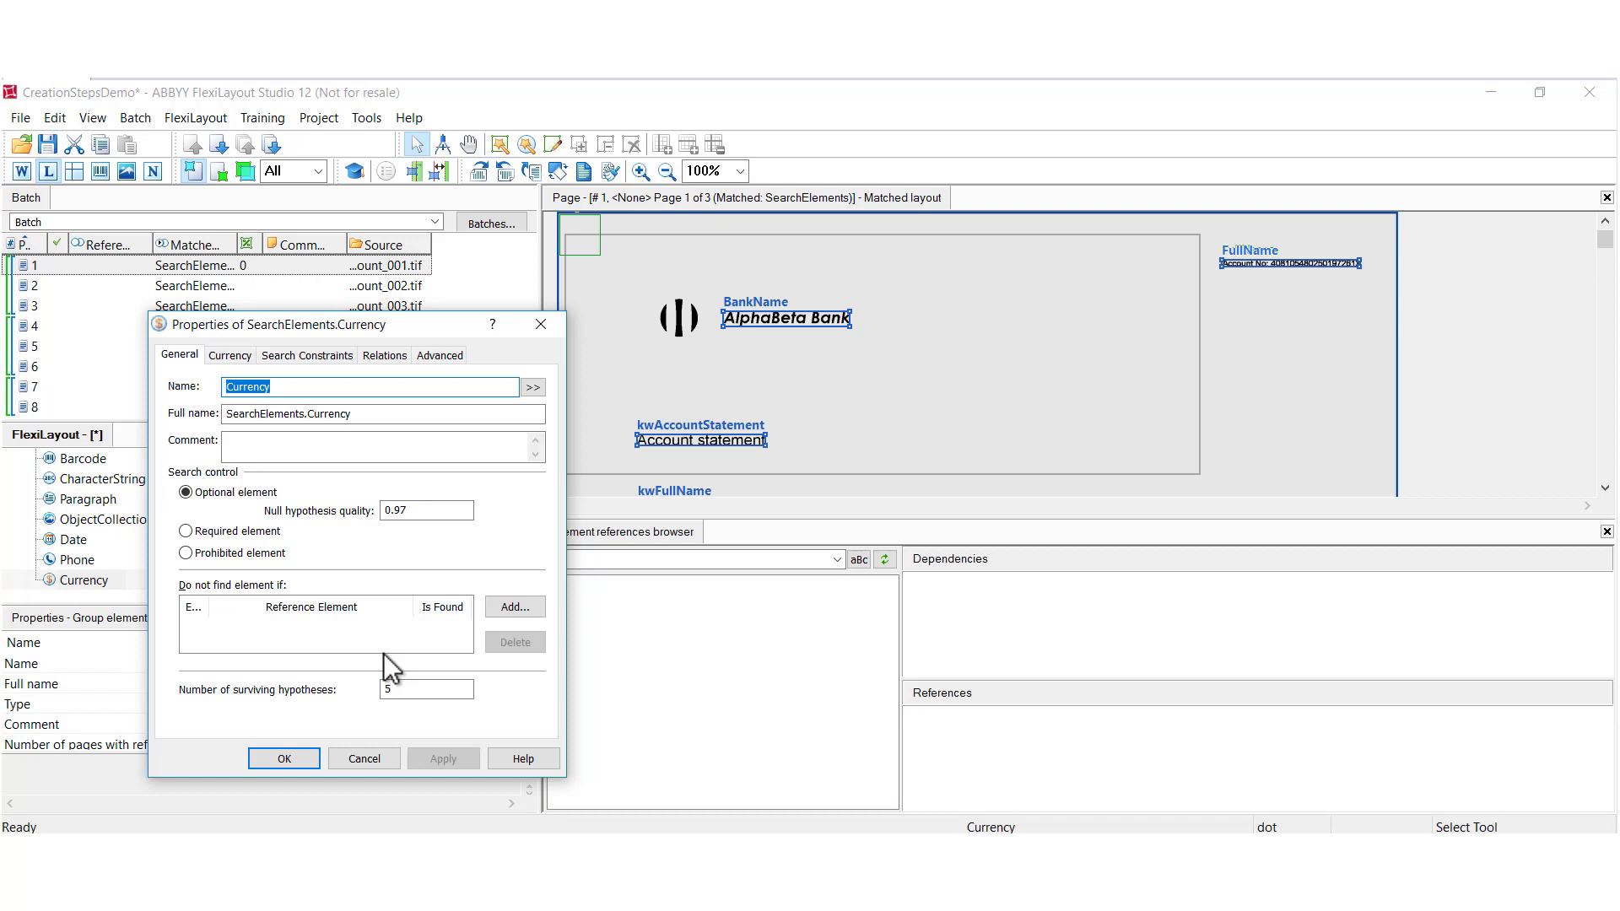
click(226, 356)
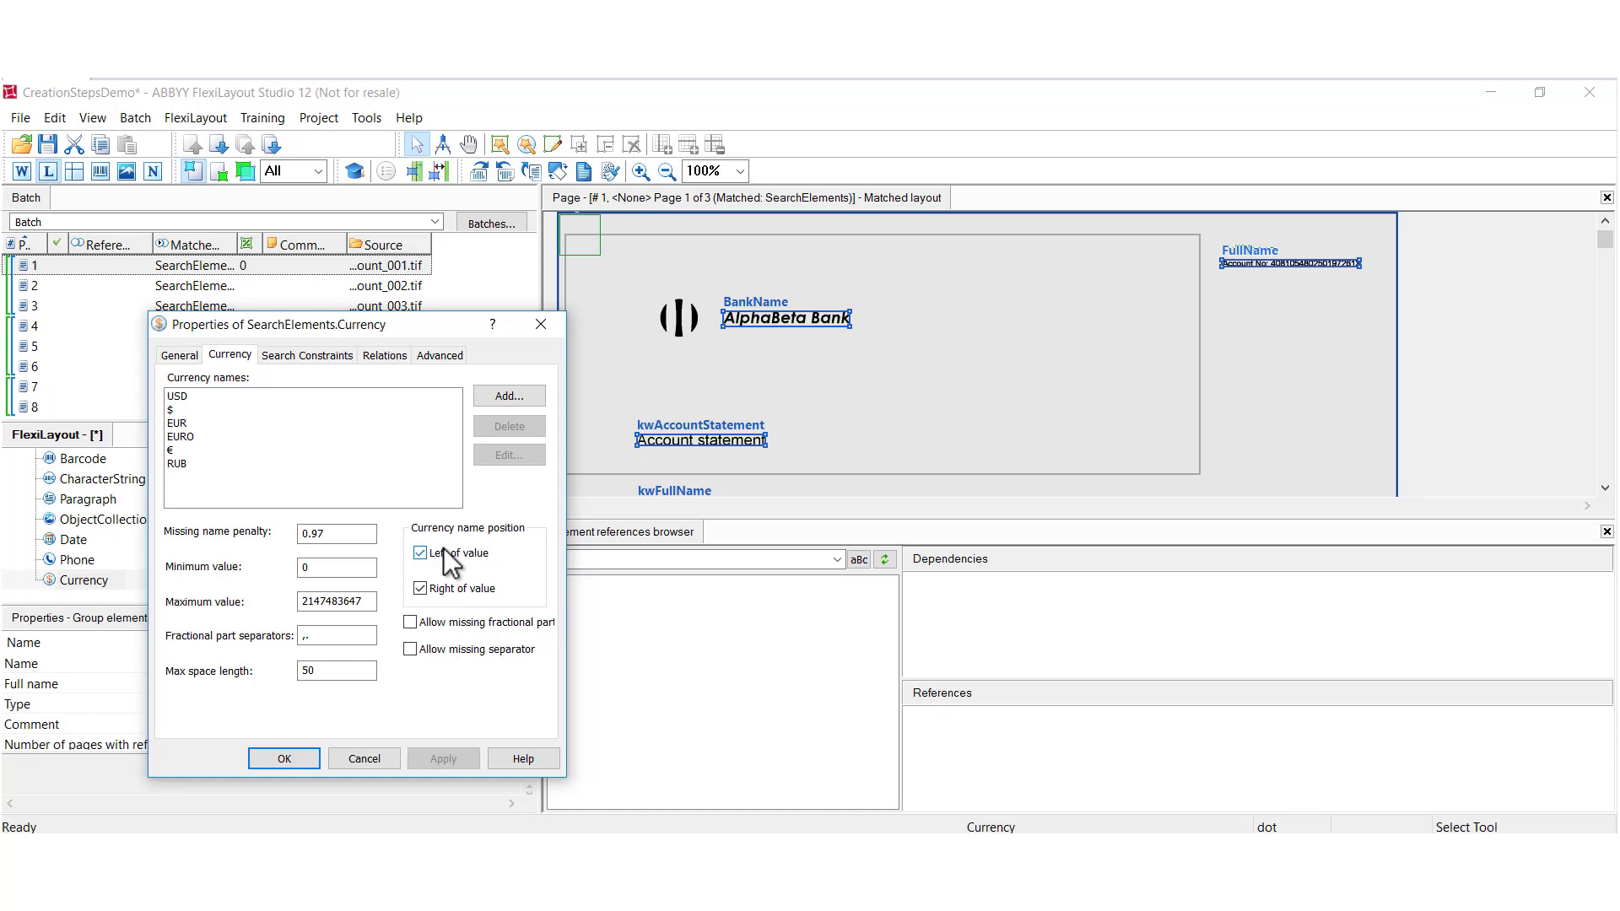
click(365, 758)
drag(525, 540, 529, 449)
Add a Region element under SearchElements via Add Element > Region, opening its properties
click(91, 501)
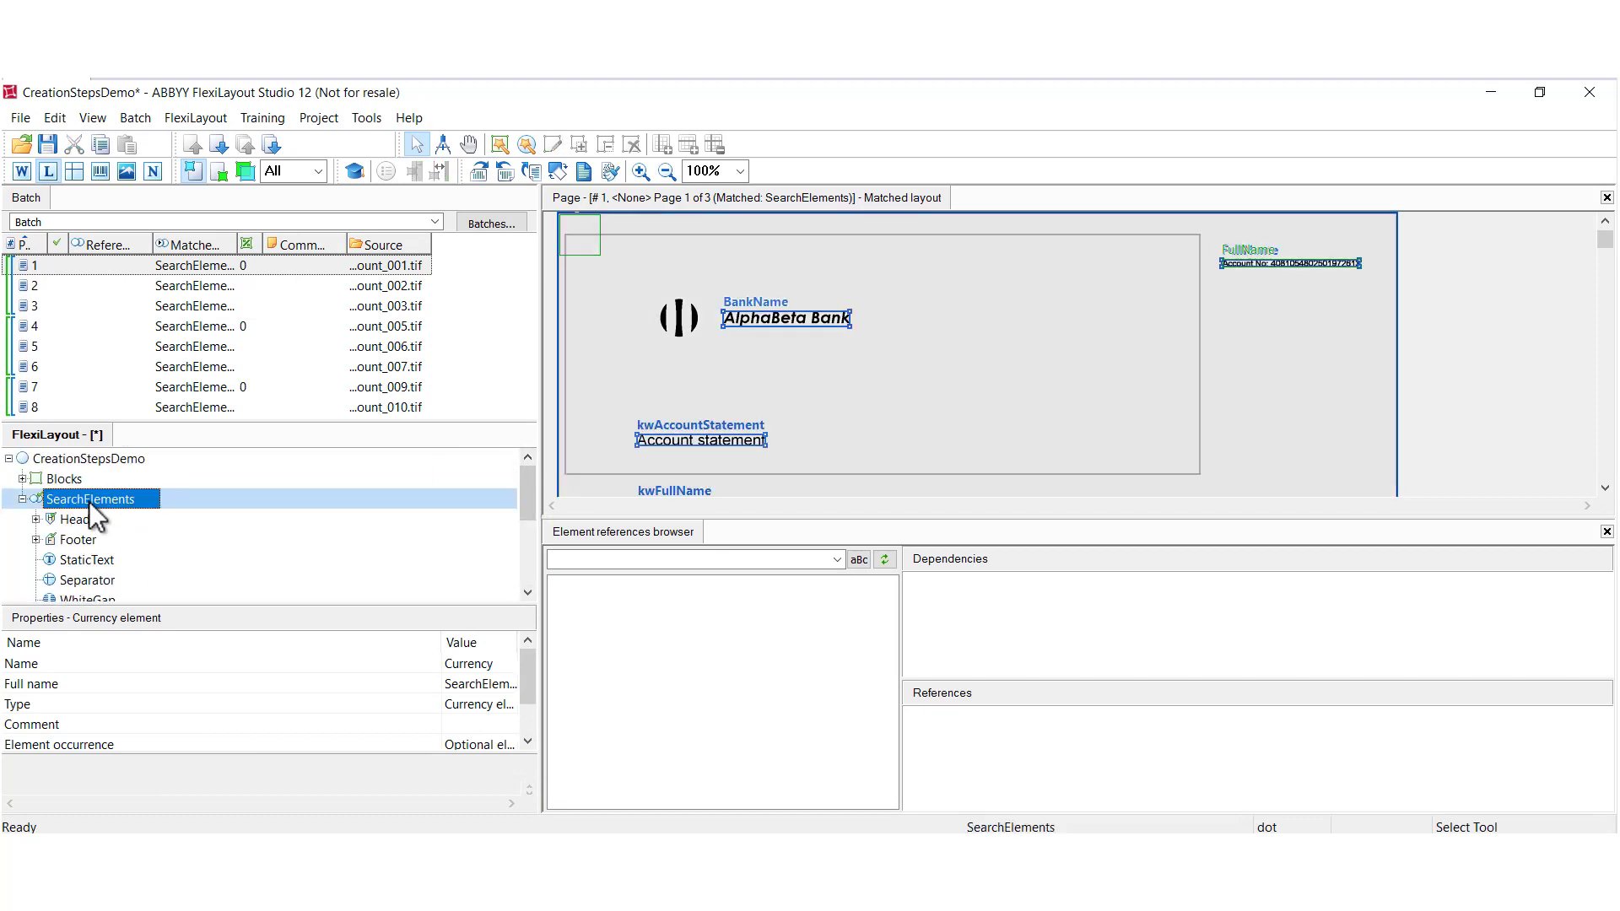
right_click(90, 501)
mouse_move(223, 519)
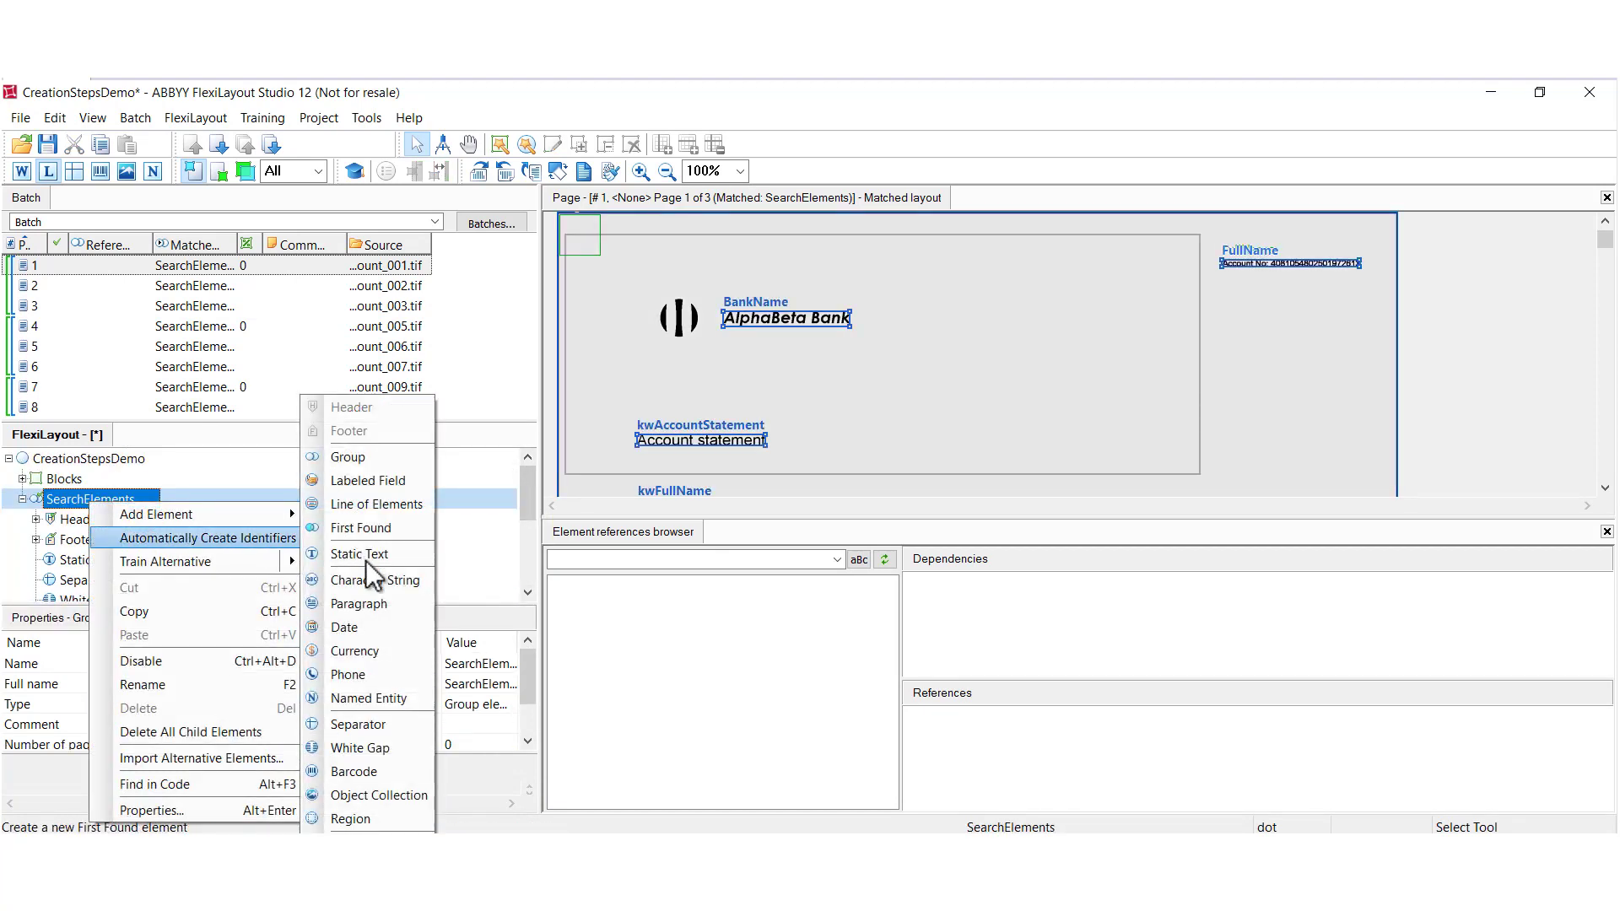
click(354, 818)
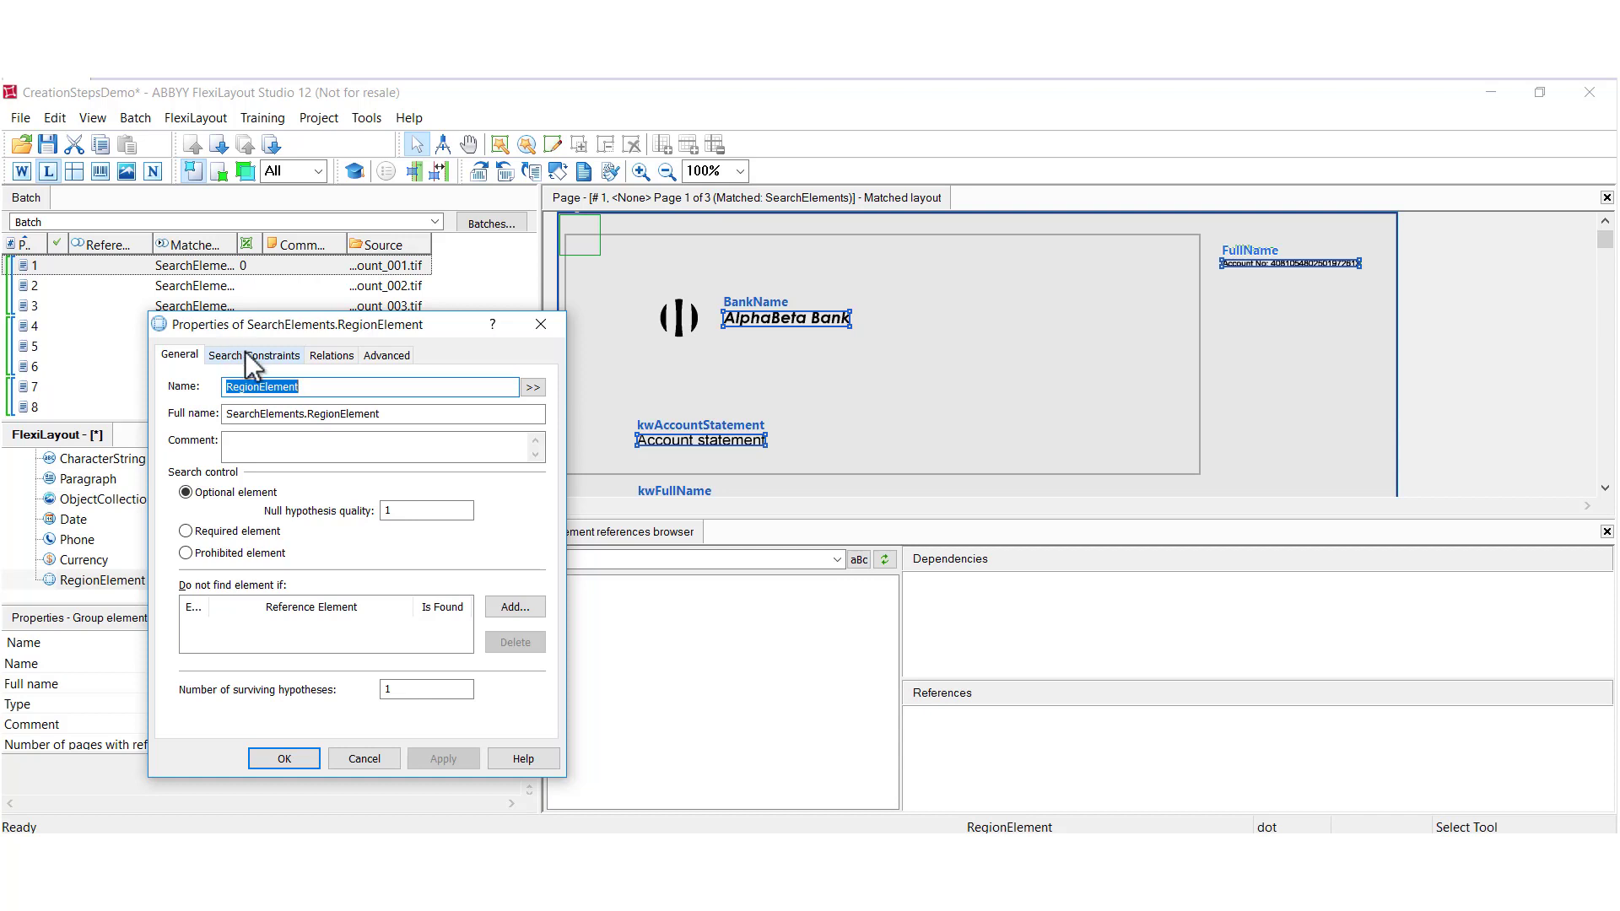
Show the RegionElement's Relations tab to confirm its relations list is empty
click(332, 356)
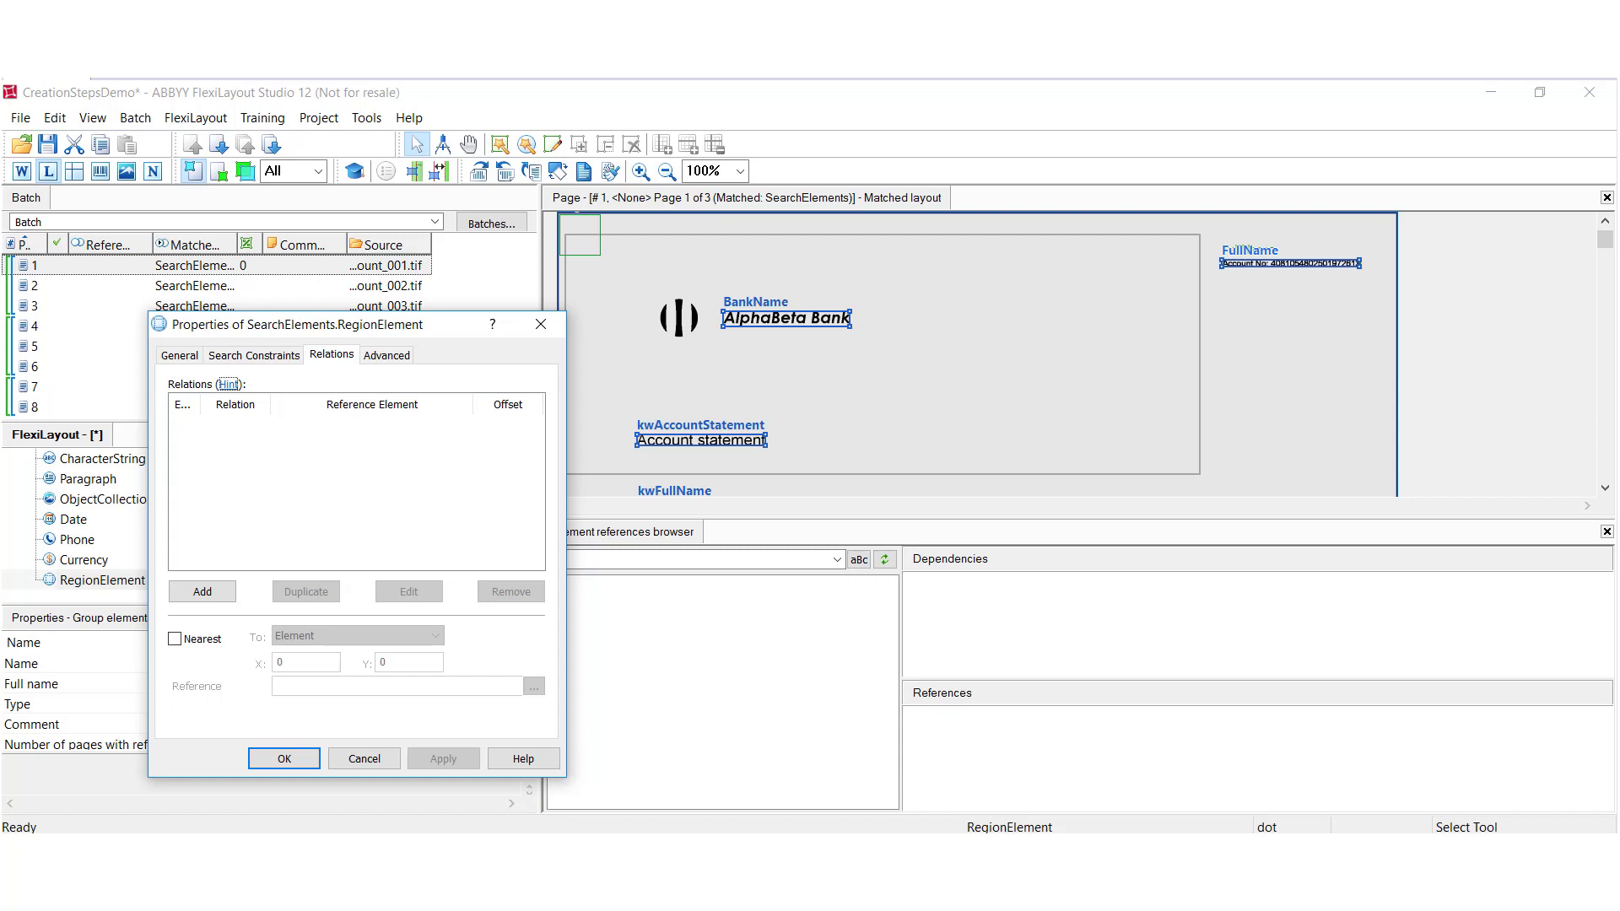
click(364, 759)
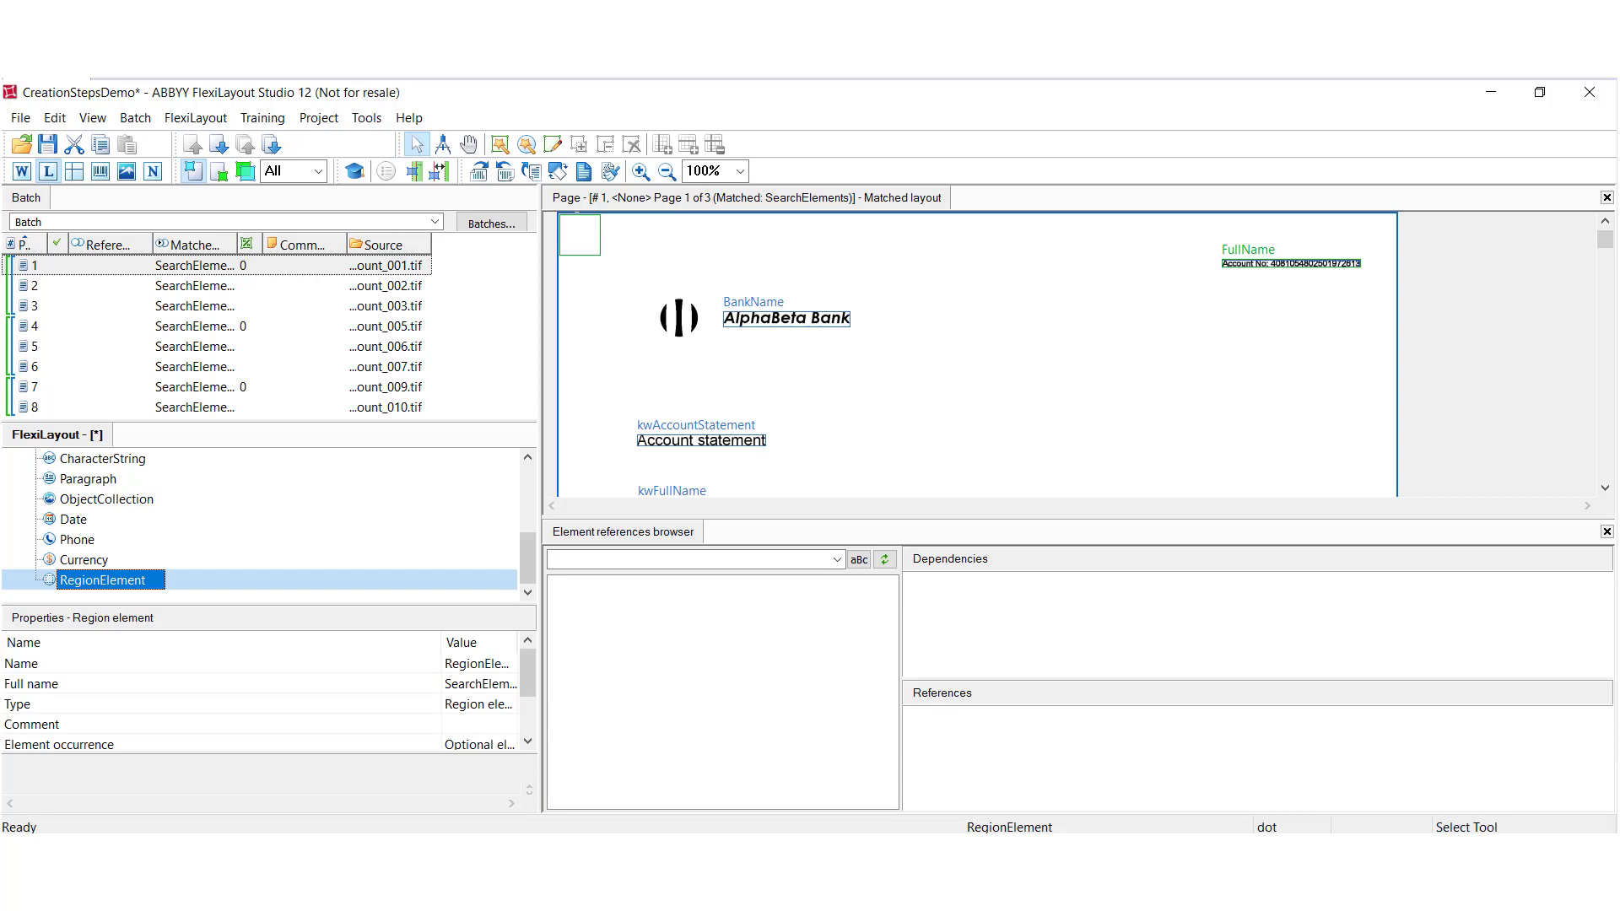
Add a Group element under SearchElements via Add Element > Group, opening its properties
drag(530, 551, 523, 463)
click(80, 503)
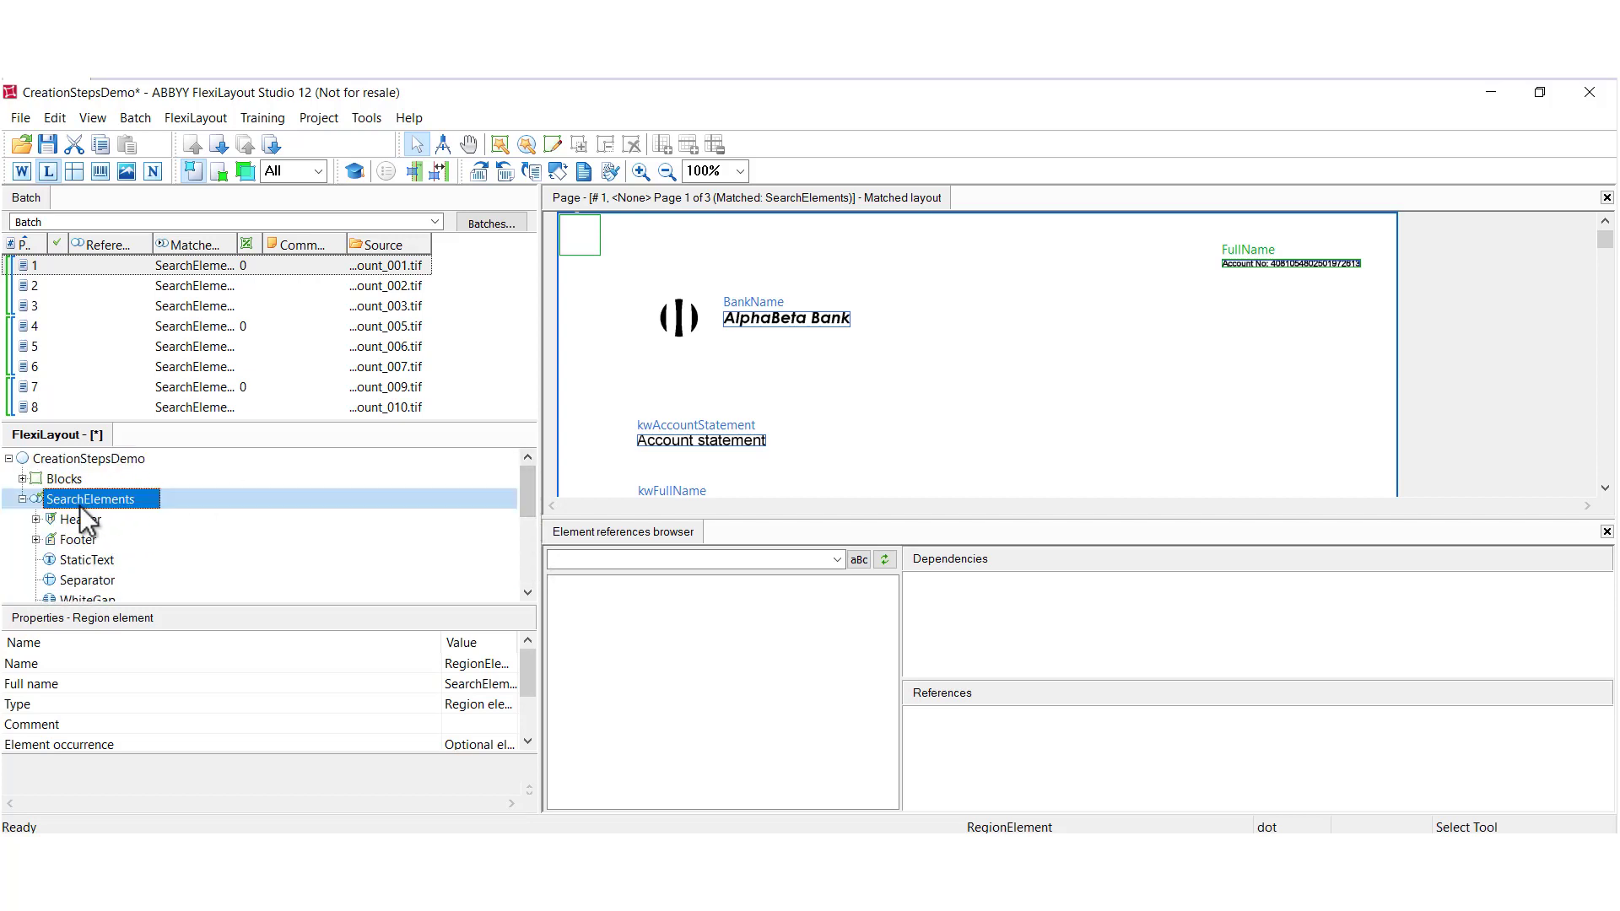
right_click(80, 506)
mouse_move(158, 518)
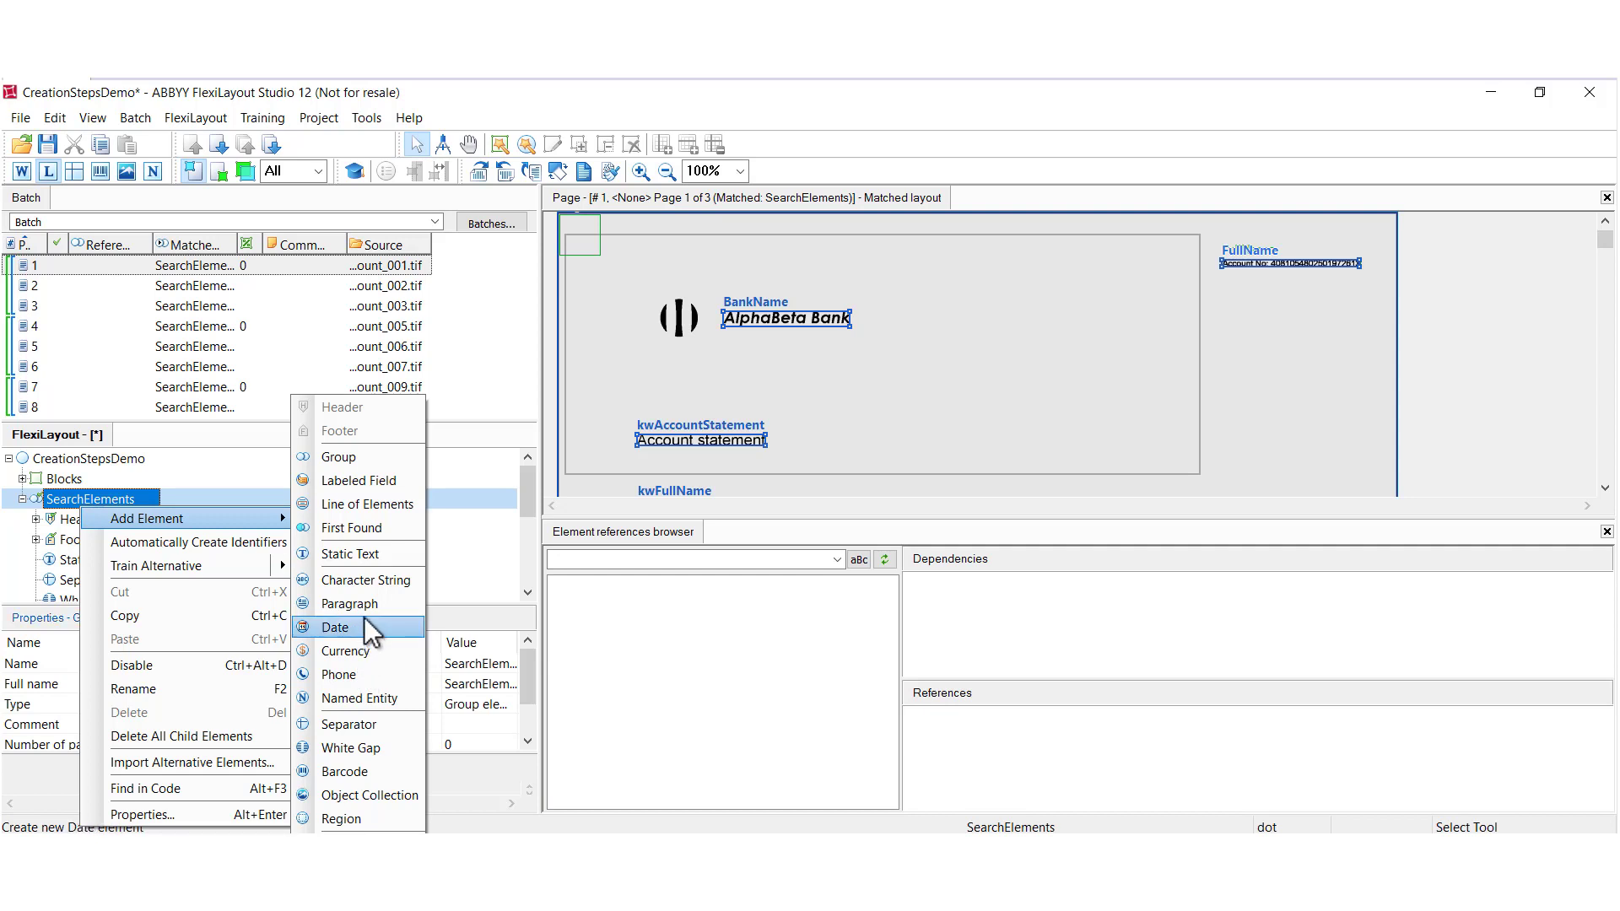
click(351, 456)
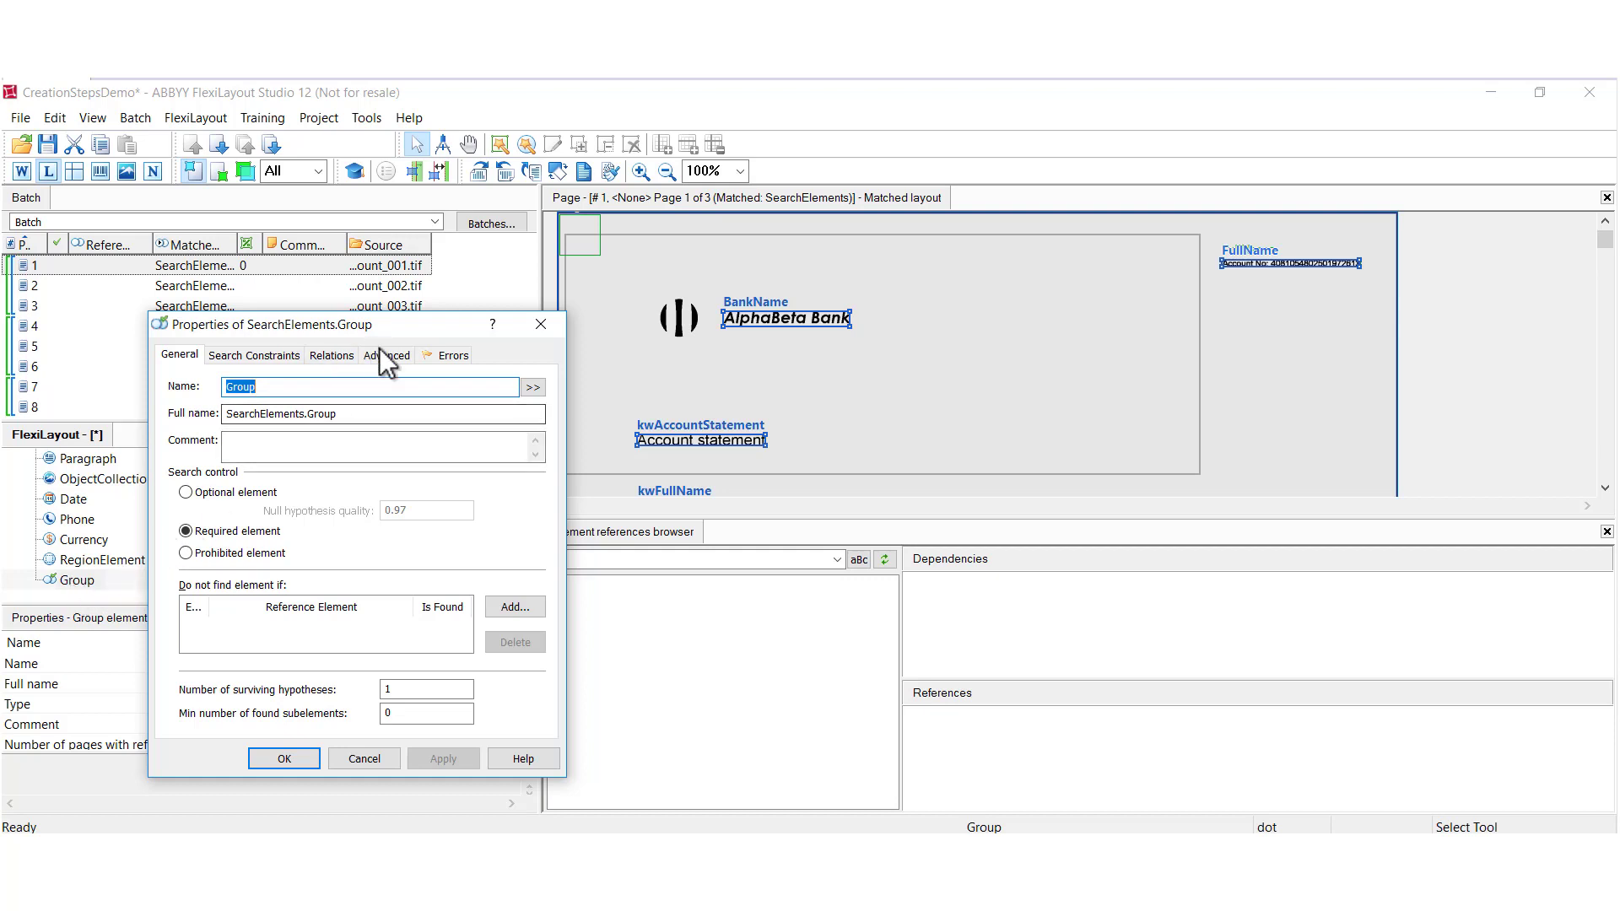
Show the Relations page of the SearchElements.Group properties, with its relations list still empty
click(336, 353)
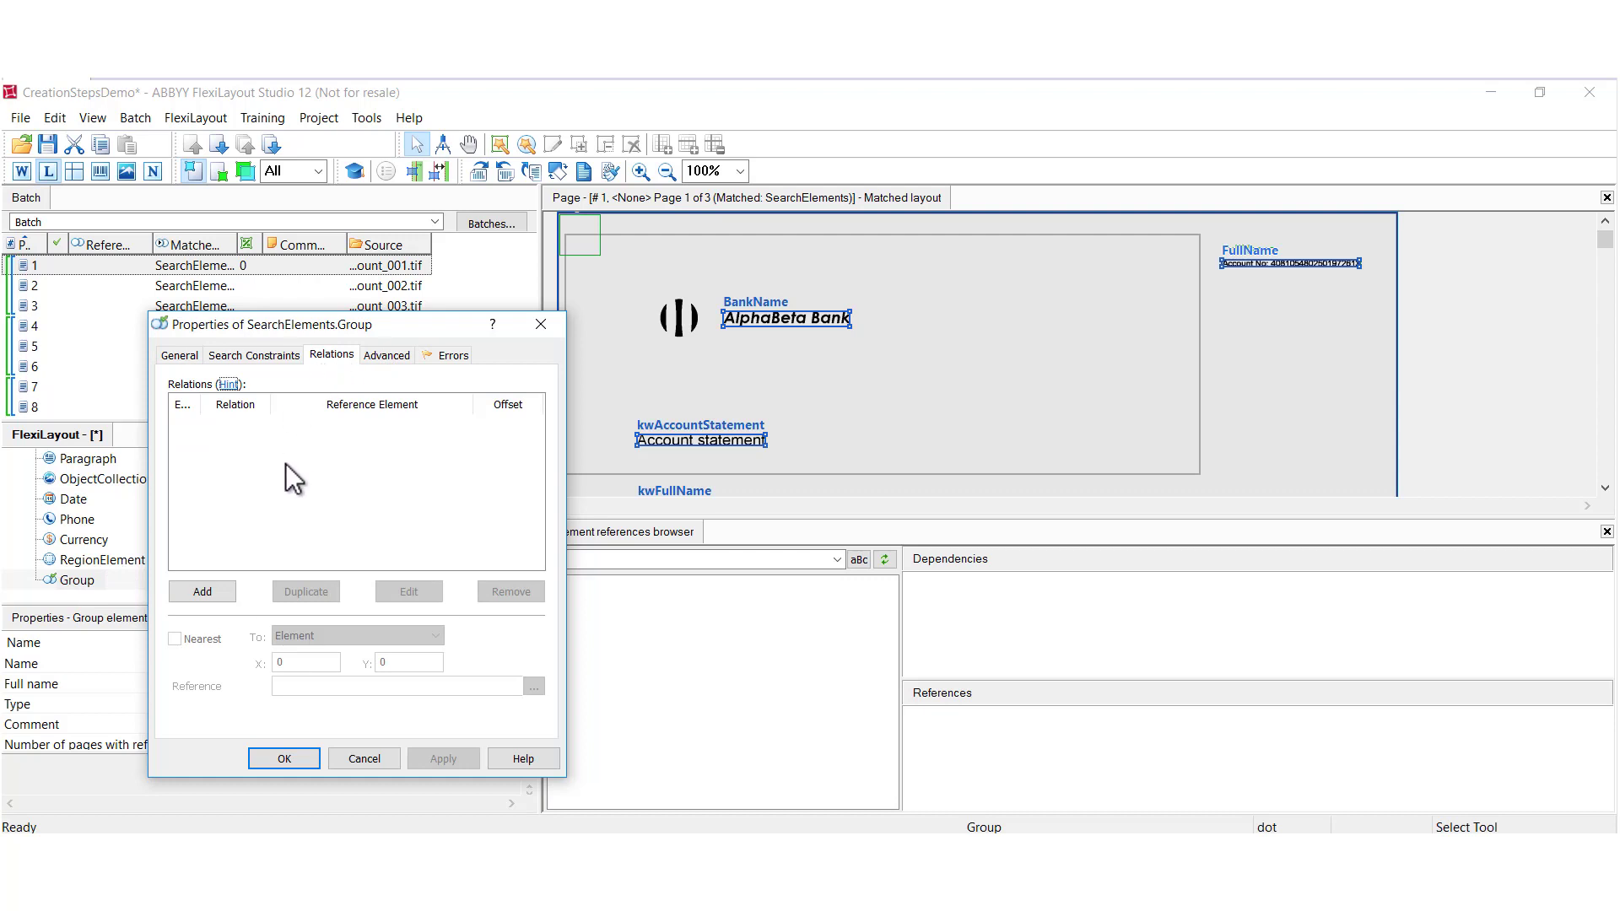